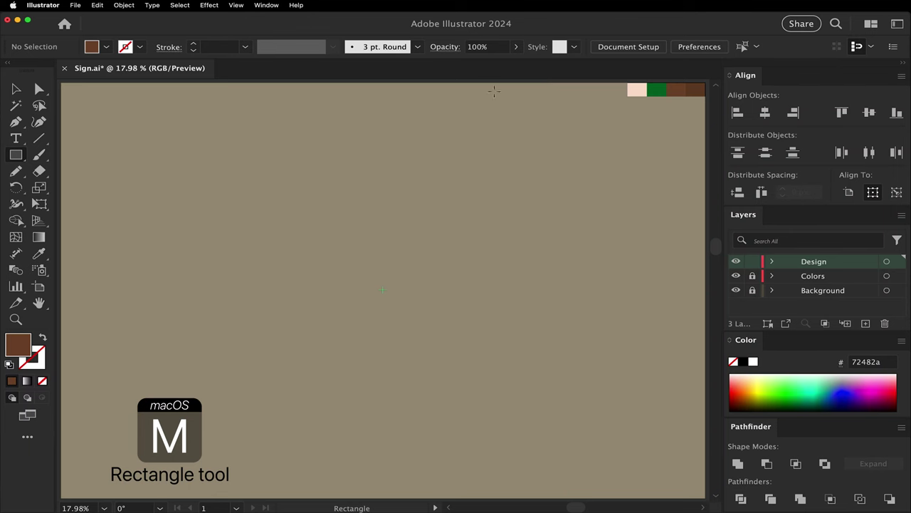
# Step: Draw a tall rectangle for the post and centre it on the artboard
pyautogui.moveTo(337, 126); pyautogui.dragTo(380, 448)
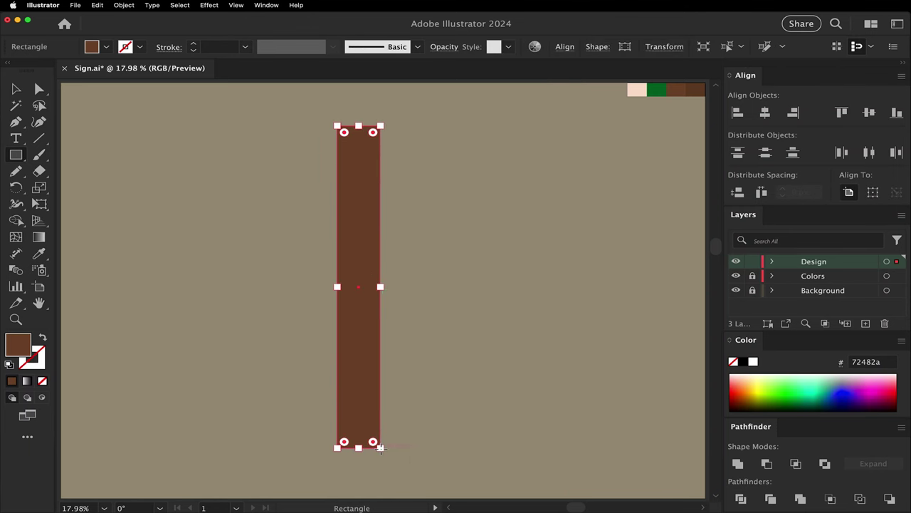
pyautogui.hotkey('alt', '5')
pyautogui.hotkey('alt', '5')
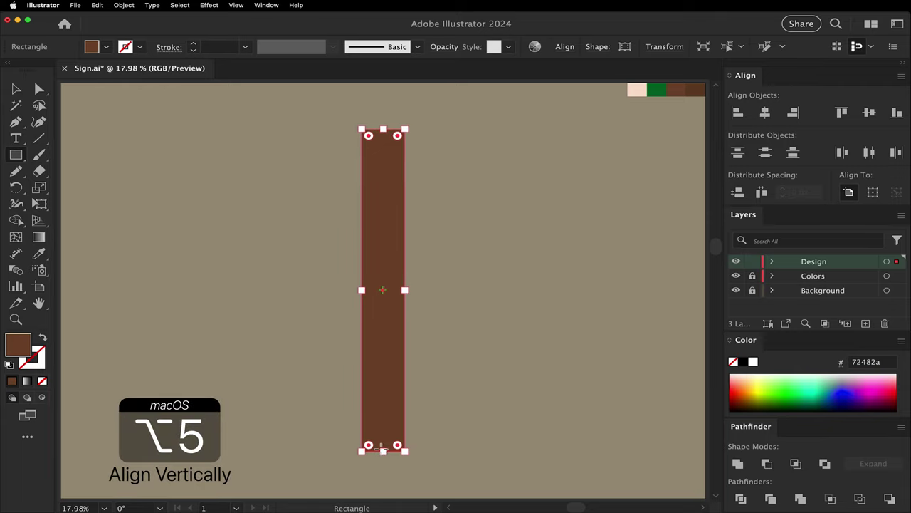
pyautogui.scroll(3, 386, 134)
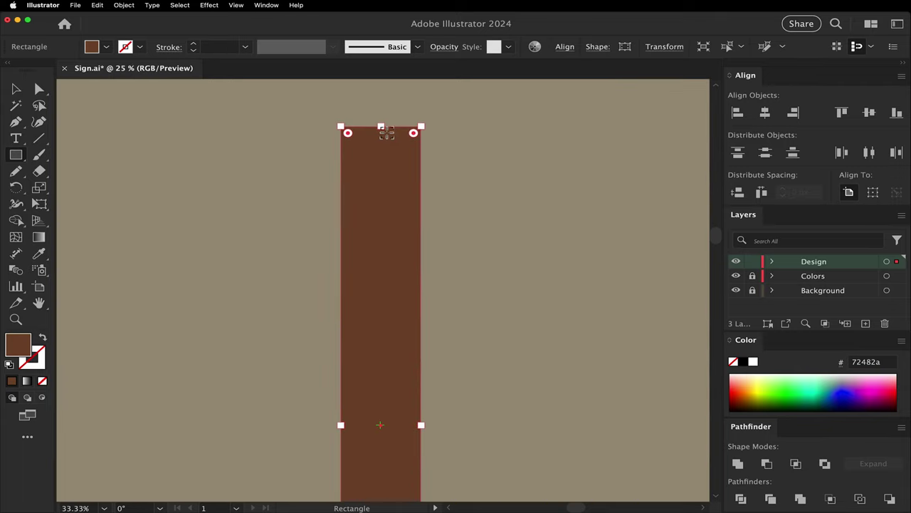
# Step: Add three anchor points on the post's top edge and push the middle one down into a notch
pyautogui.press('p')
pyautogui.click(366, 127)
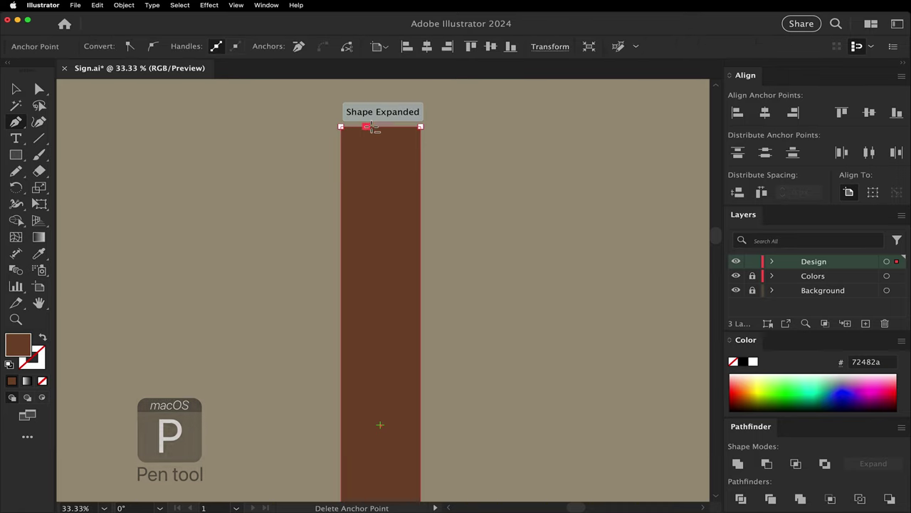
pyautogui.click(380, 127)
pyautogui.click(395, 127)
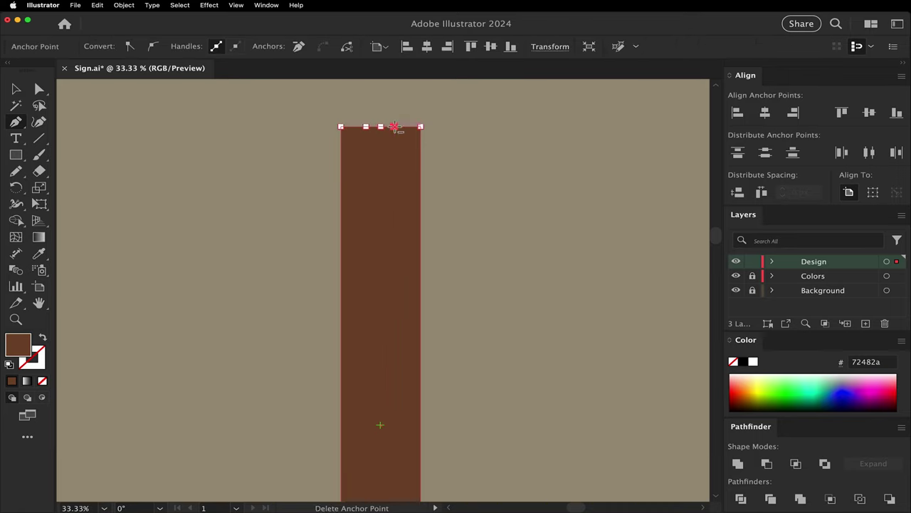
pyautogui.press('a')
pyautogui.press('Down')
pyautogui.press('Down')
pyautogui.press('Down')
pyautogui.press('Down')
pyautogui.press('Down')
pyautogui.press('Down')
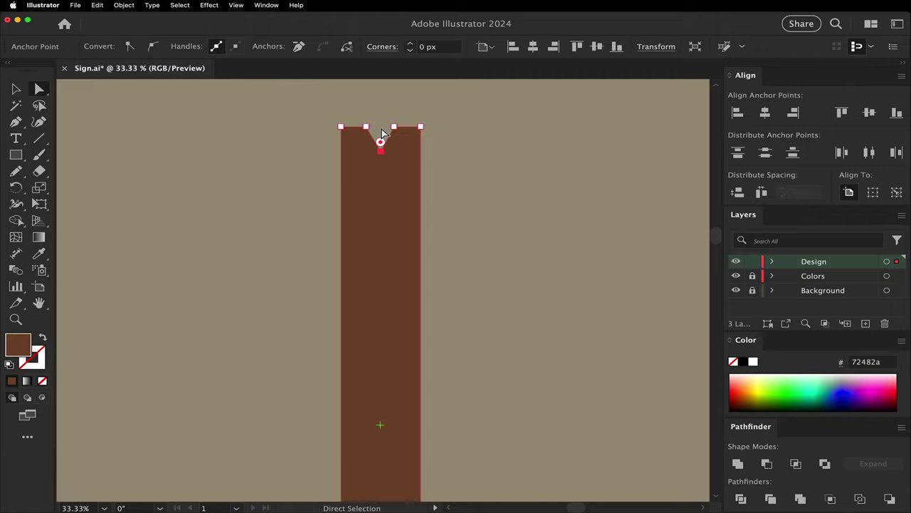
# Step: Shift the notch toward the left corner and narrow it
pyautogui.click(393, 126)
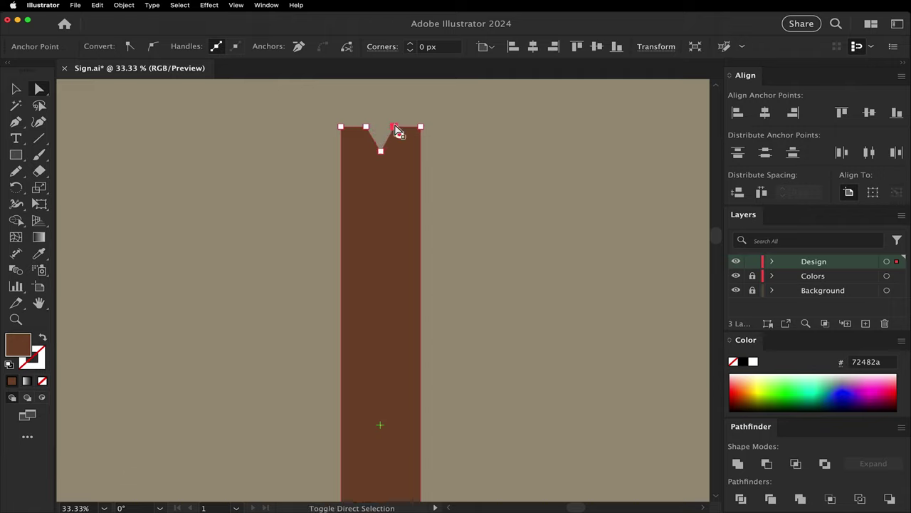
pyautogui.moveTo(361, 111); pyautogui.dragTo(399, 164)
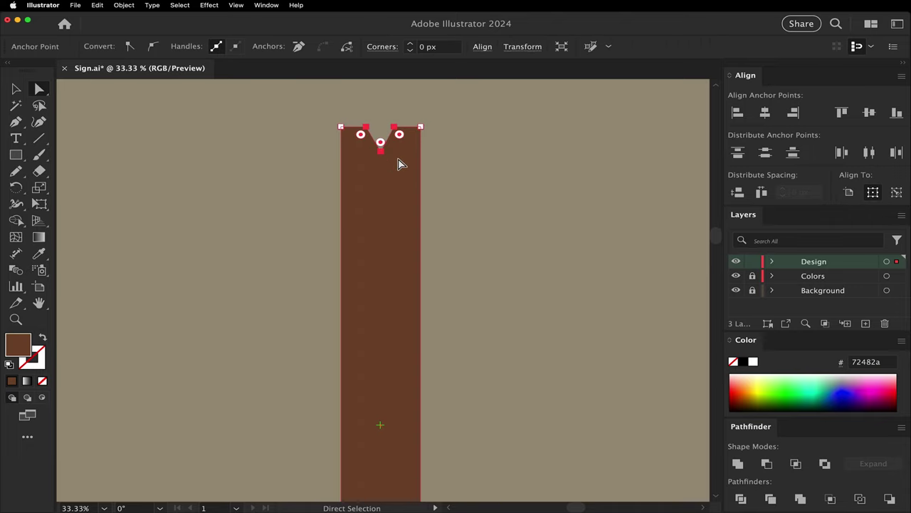
pyautogui.press('Left')
pyautogui.press('Left')
pyautogui.press('Left')
pyautogui.press('Left')
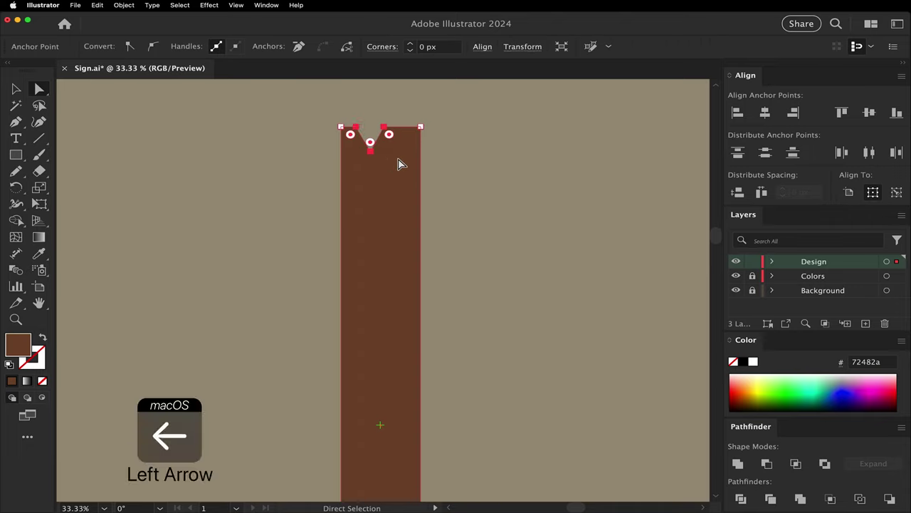
pyautogui.click(394, 112)
pyautogui.click(384, 128)
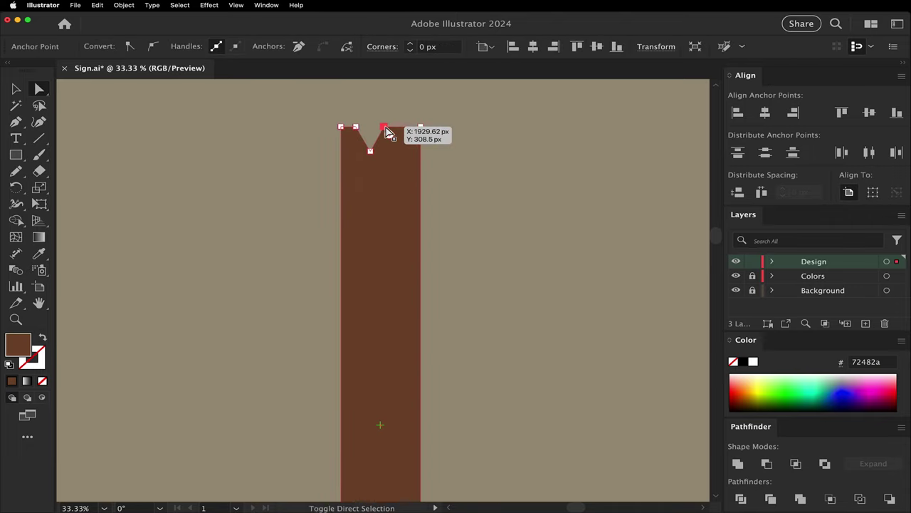
pyautogui.press('Left')
pyautogui.press('Left')
pyautogui.press('Left')
pyautogui.press('Left')
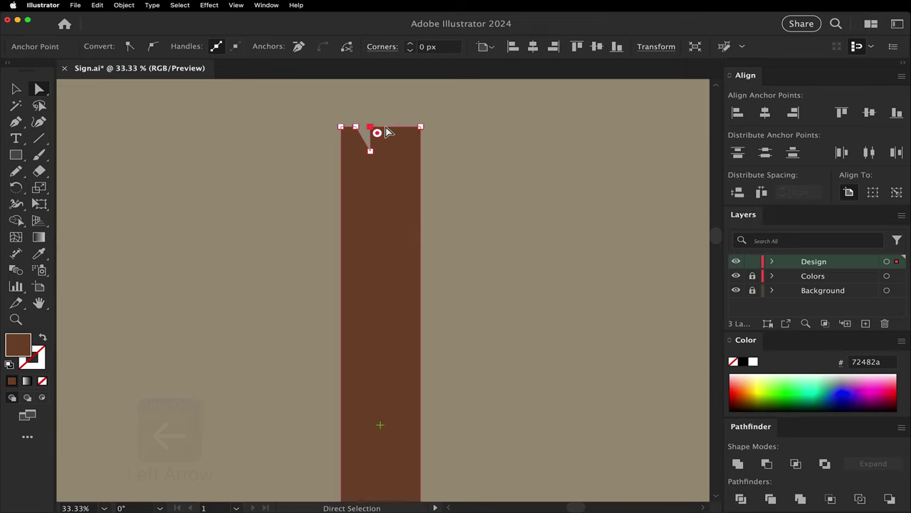
pyautogui.press('super+0')
pyautogui.press('v')
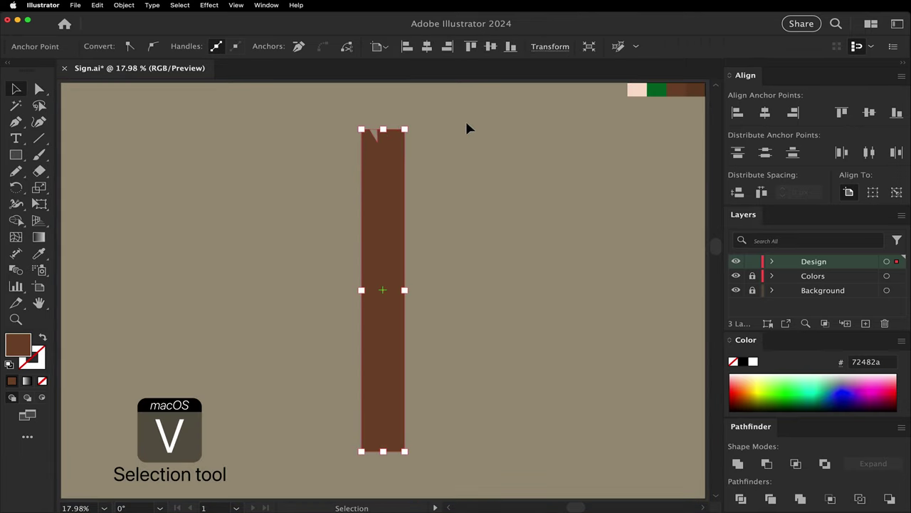
pyautogui.click(463, 145)
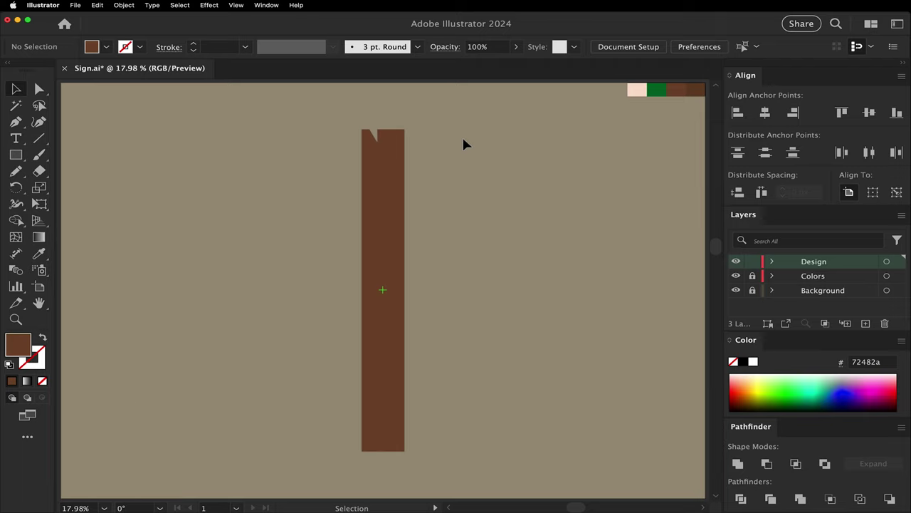
# Step: Make a thin, pointed, dark brown grain sliver and place it on the post
pyautogui.press('l')
pyautogui.moveTo(462, 141); pyautogui.dragTo(478, 347)
pyautogui.press('p')
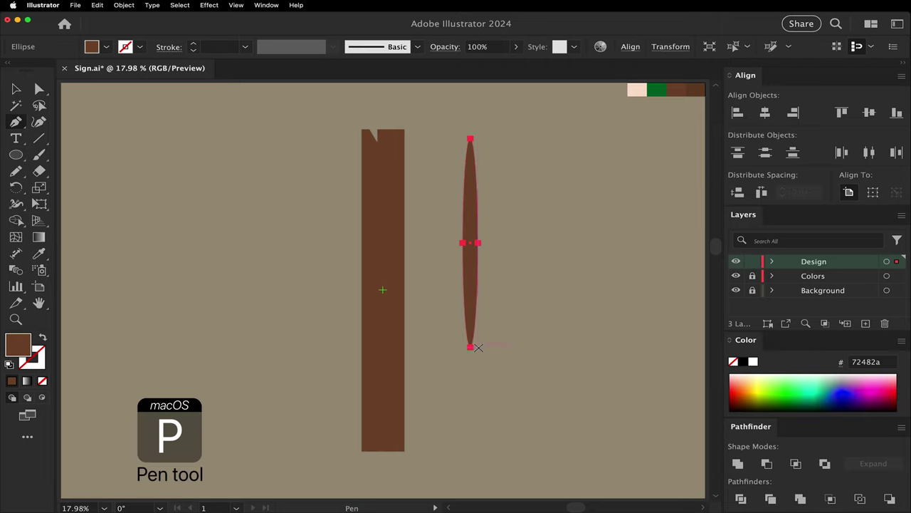
pyautogui.keyDown('alt'); pyautogui.click(470, 348); pyautogui.keyUp('alt')
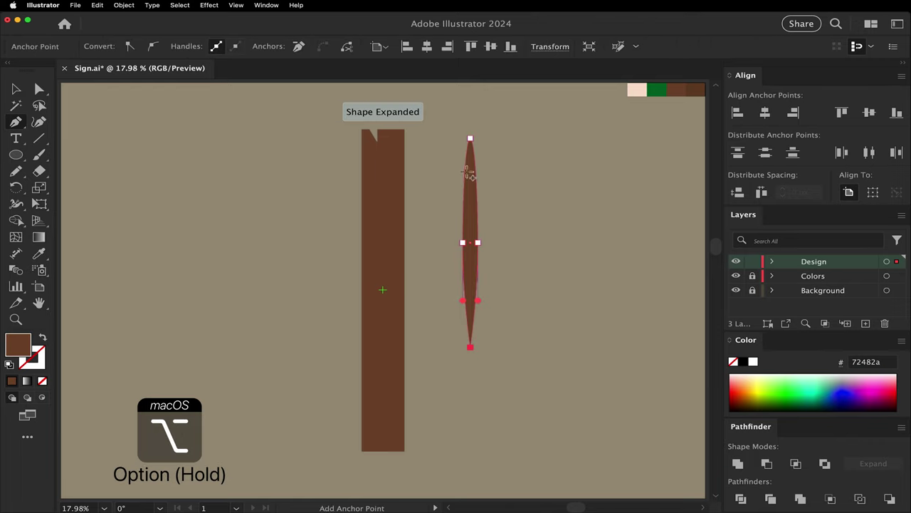
pyautogui.keyDown('alt'); pyautogui.click(470, 138); pyautogui.keyUp('alt')
pyautogui.press('i')
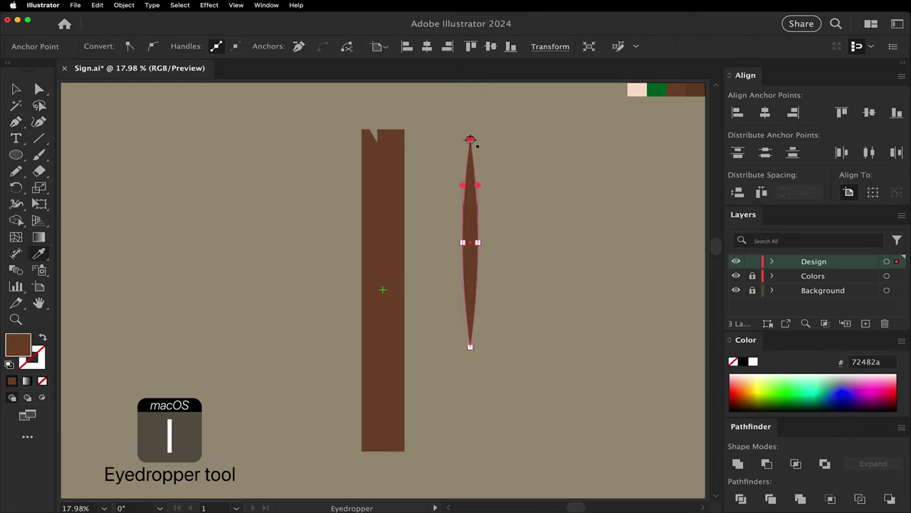
pyautogui.click(698, 87)
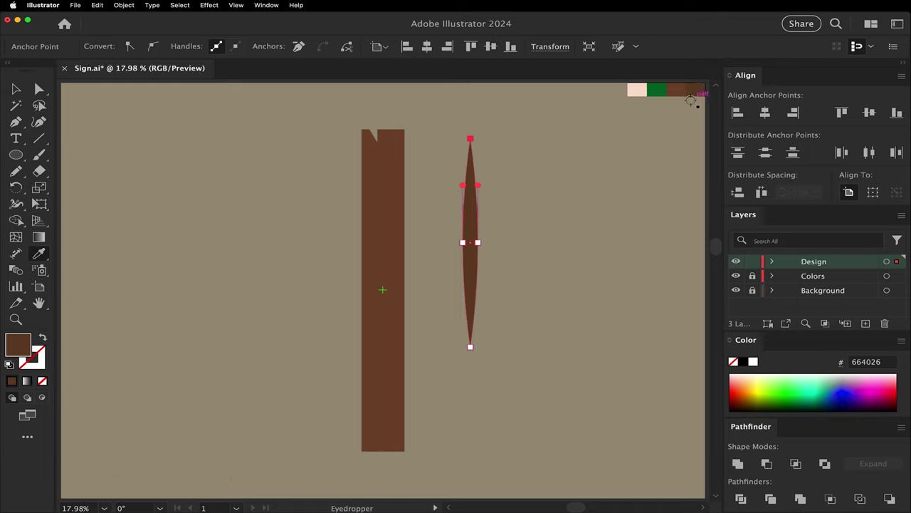
pyautogui.press('v')
pyautogui.moveTo(470, 193); pyautogui.dragTo(378, 243)
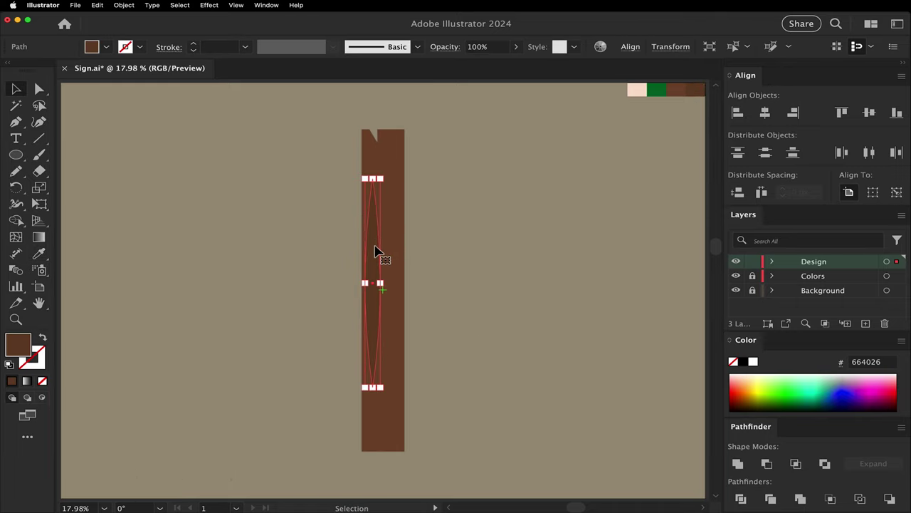
pyautogui.moveTo(380, 283)
pyautogui.mouseDown()
pyautogui.moveTo(370, 271)
pyautogui.moveTo(380, 275)
pyautogui.moveTo(382, 299)
pyautogui.mouseUp()
# Step: Add a narrow shading rectangle down the post's full height on its right side
pyautogui.press('m')
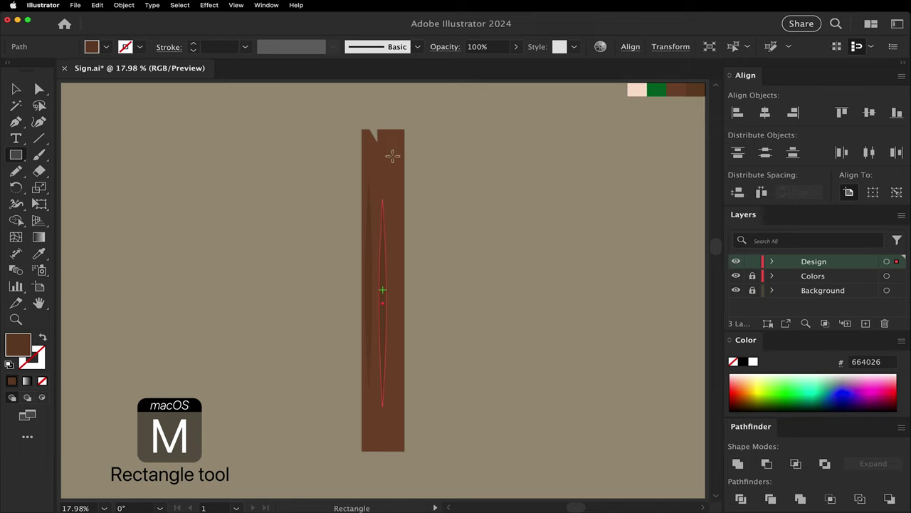
pyautogui.moveTo(395, 129); pyautogui.dragTo(406, 453)
pyautogui.press('v')
pyautogui.click(460, 382)
# Step: Group all the post's parts and move the post to the artboard's left side
pyautogui.moveTo(433, 187); pyautogui.dragTo(325, 372)
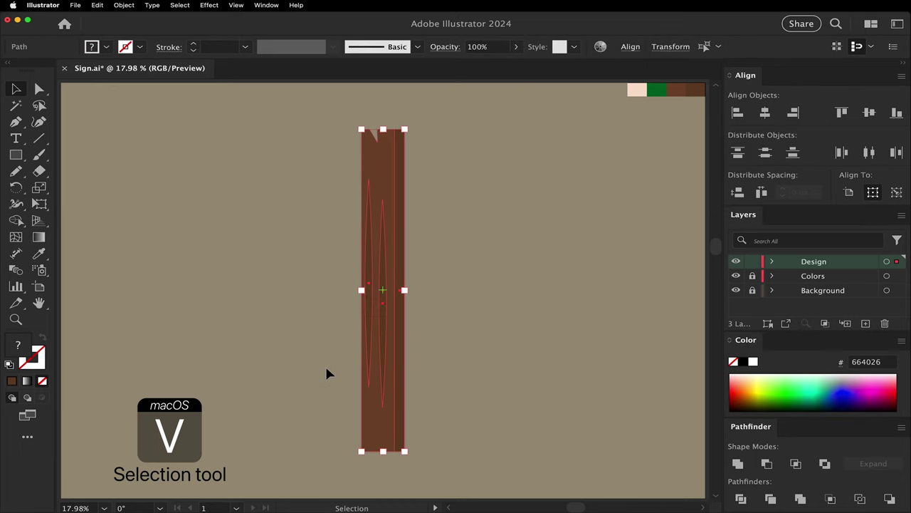
pyautogui.press('super+g')
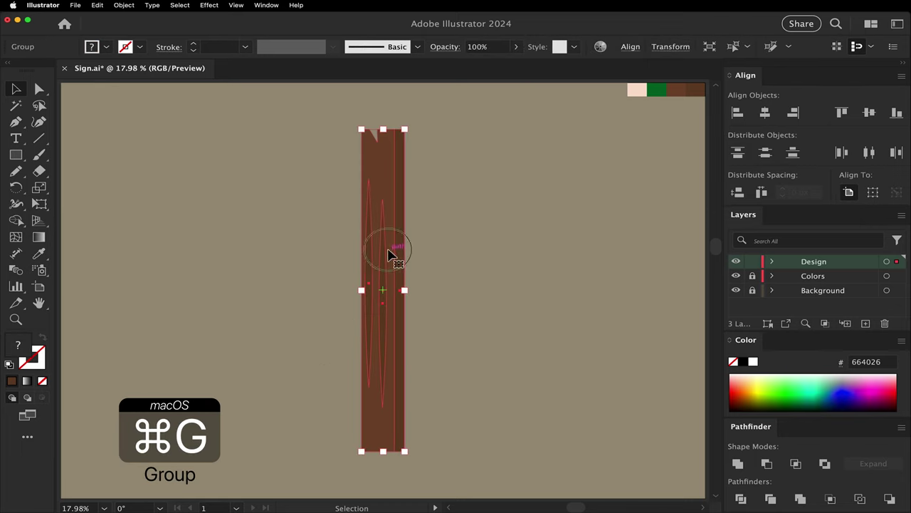
pyautogui.moveTo(388, 254); pyautogui.dragTo(138, 254)
pyautogui.click(246, 241)
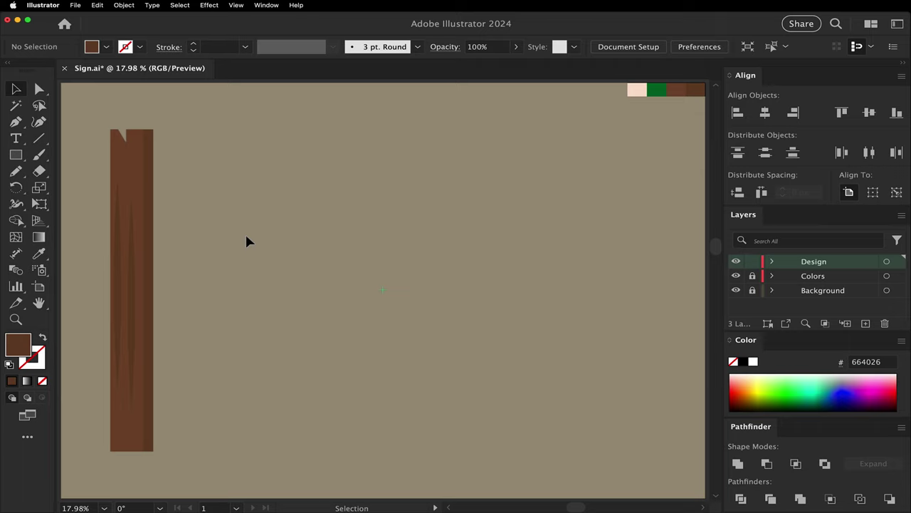
# Step: Draw a jagged, pointed brown notch shape and move it toward the top-left
pyautogui.press('p')
pyautogui.click(282, 176)
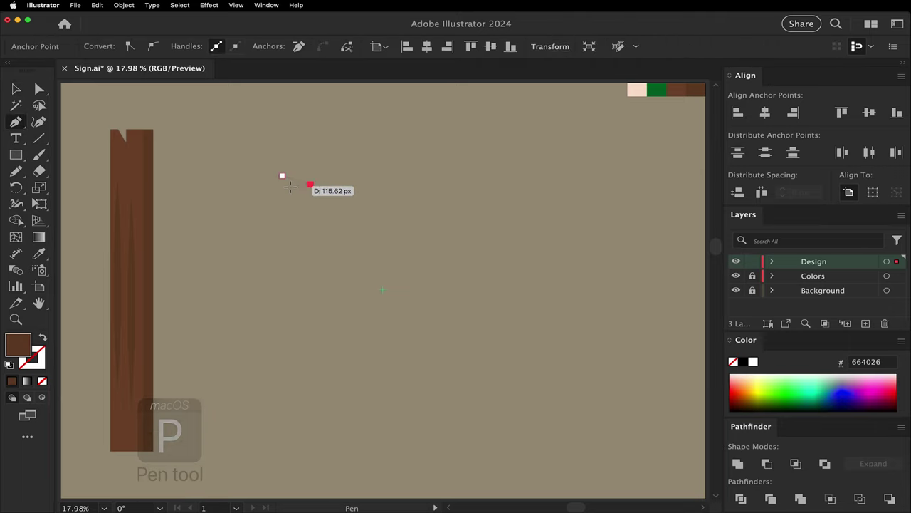
pyautogui.click(282, 186)
pyautogui.click(312, 234)
pyautogui.click(298, 239)
pyautogui.click(326, 244)
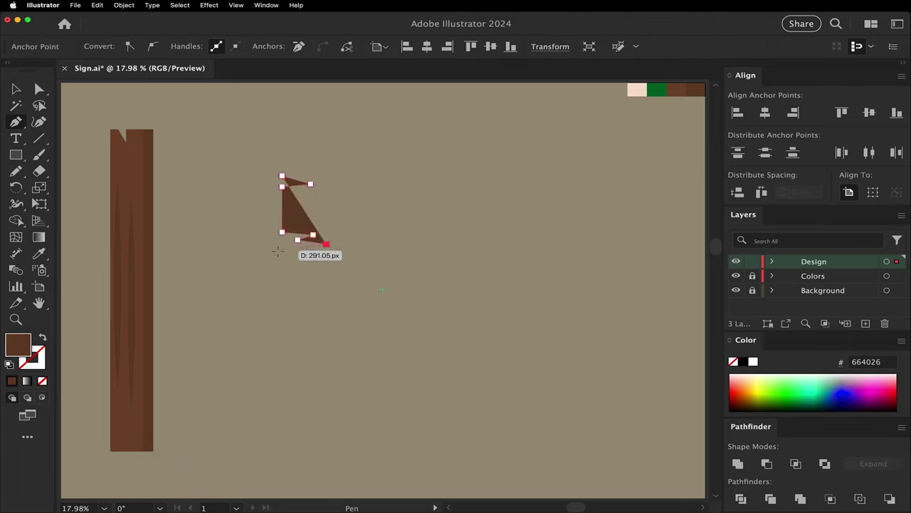
pyautogui.click(282, 250)
pyautogui.click(250, 208)
pyautogui.press('v')
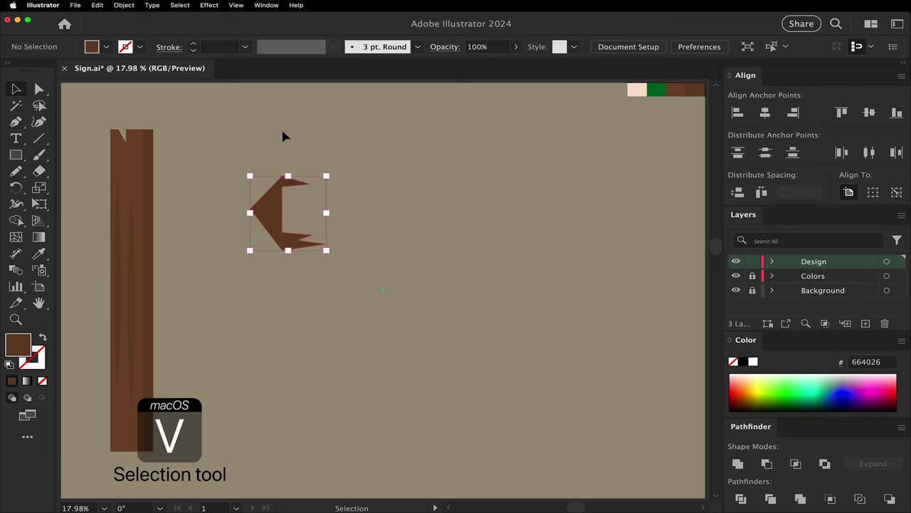
pyautogui.moveTo(282, 216); pyautogui.dragTo(201, 135)
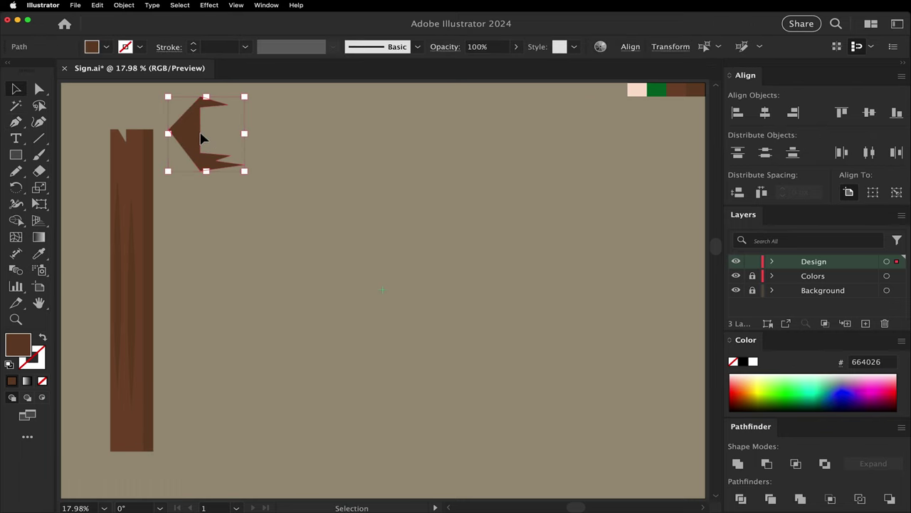
# Step: Draw a pale pink sign board rectangle centred horizontally and vertically on the artboard
pyautogui.press('m')
pyautogui.moveTo(266, 209)
pyautogui.mouseDown()
pyautogui.moveTo(452, 307)
pyautogui.moveTo(500, 349)
pyautogui.moveTo(524, 342)
pyautogui.mouseUp()
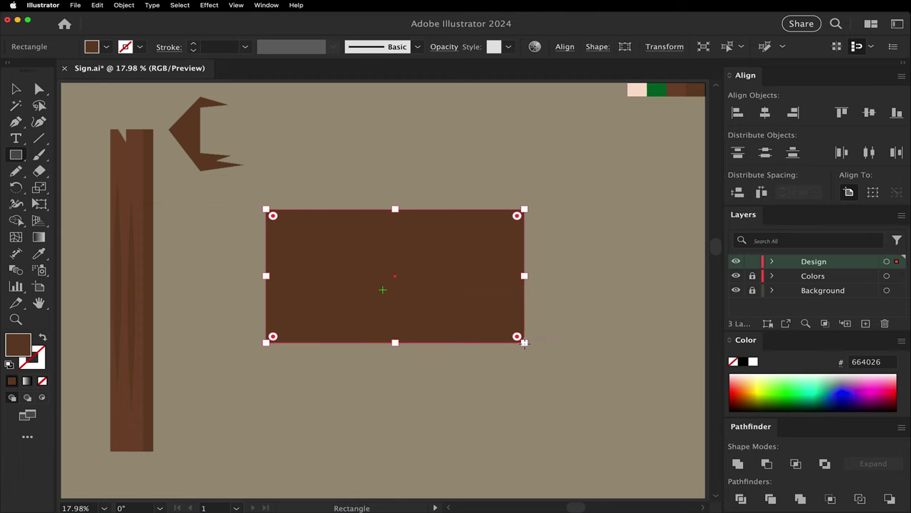
pyautogui.press('5')
pyautogui.hotkey('alt', '5')
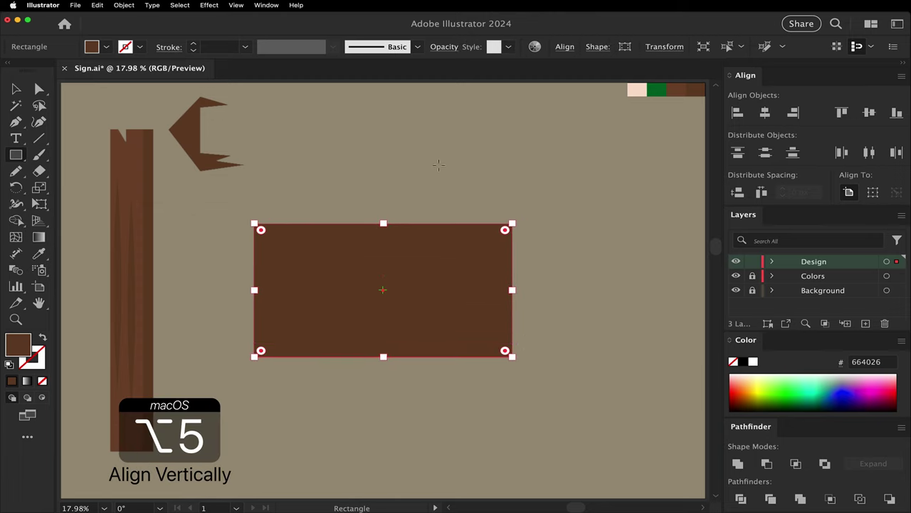
pyautogui.press('i')
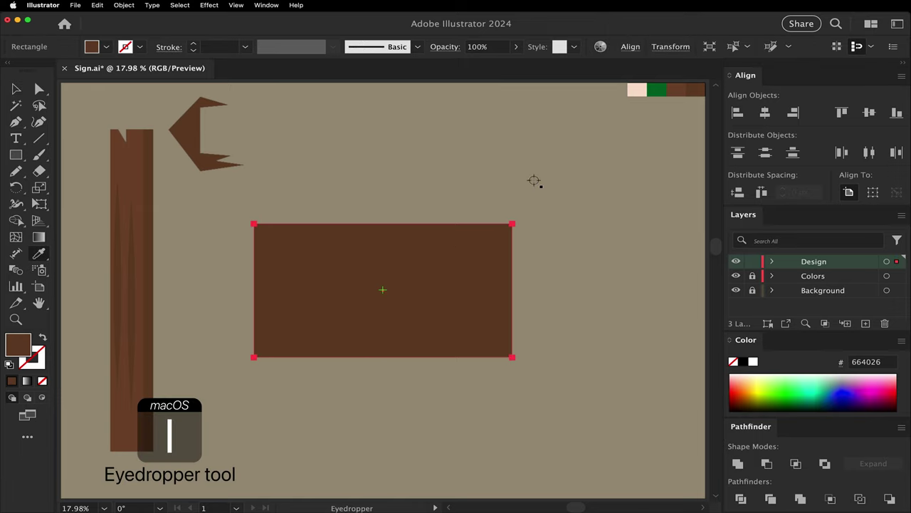
pyautogui.click(630, 94)
pyautogui.press('v')
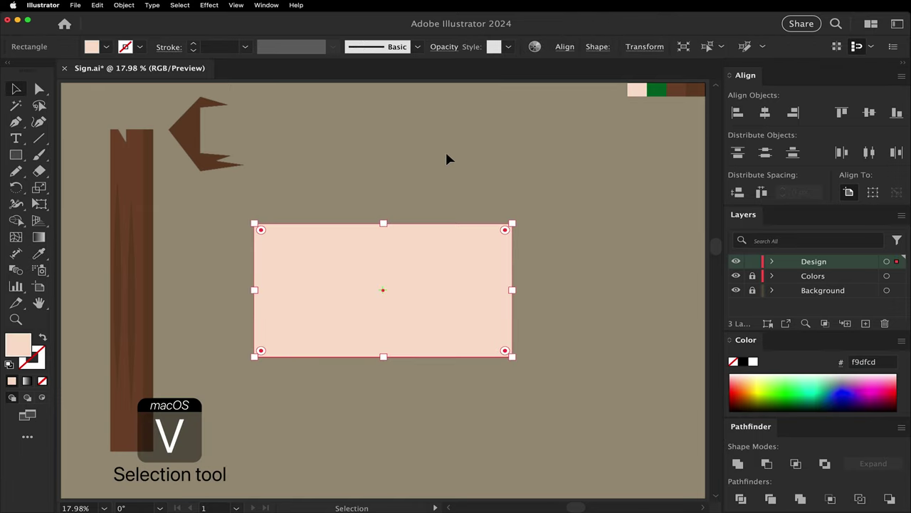
pyautogui.click(447, 157)
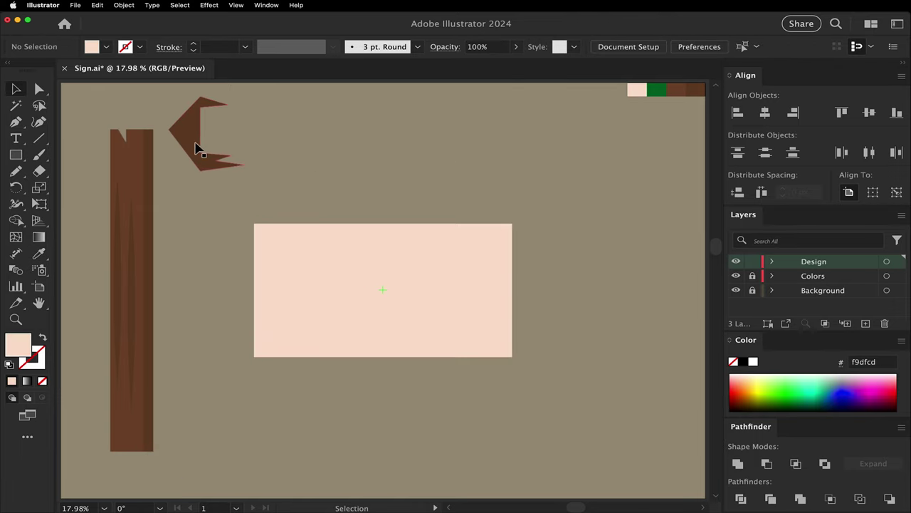
# Step: Cut the notch shape out of the board's left edge with Pathfinder Minus Front
pyautogui.moveTo(197, 147); pyautogui.dragTo(242, 294)
pyautogui.press('super+c')
pyautogui.press('super+bracketright')
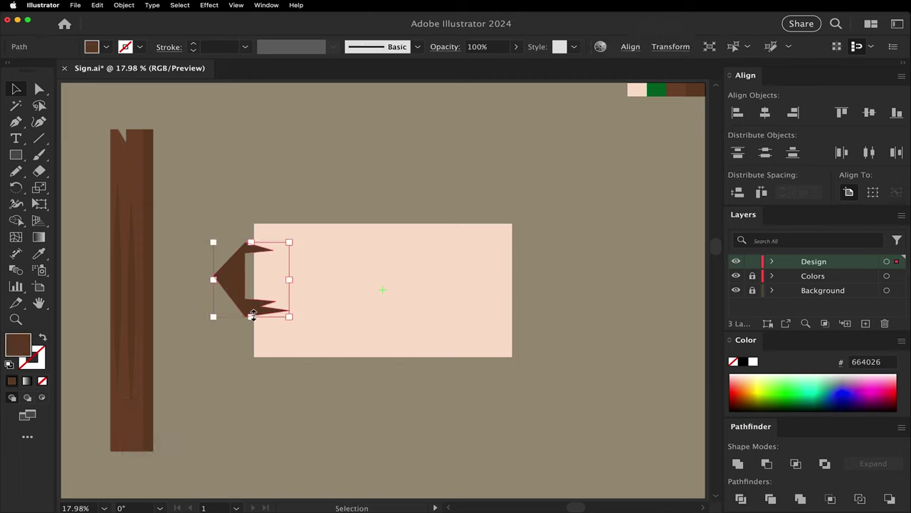
pyautogui.keyDown('shift'); pyautogui.click(349, 266); pyautogui.keyUp('shift')
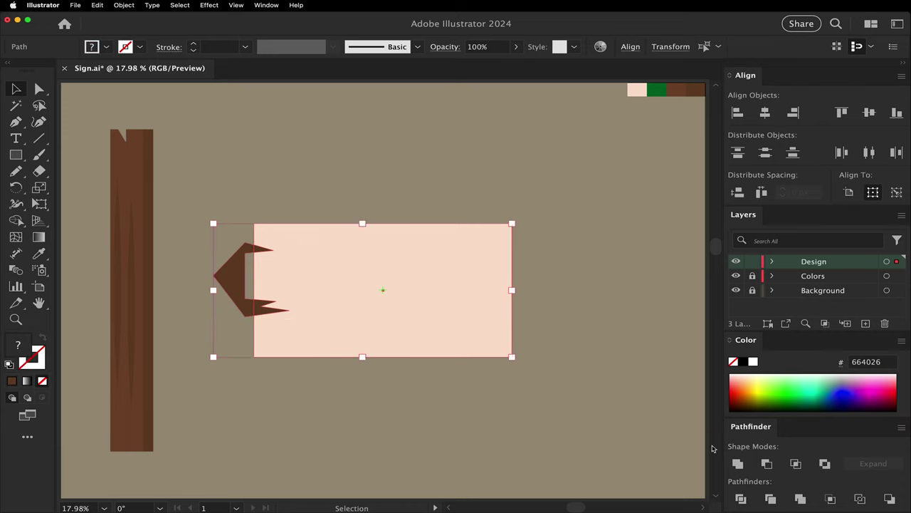
pyautogui.click(766, 464)
# Step: Paste a flipped, taller copy of the notch and cut it from the board's right edge
pyautogui.press('super+v')
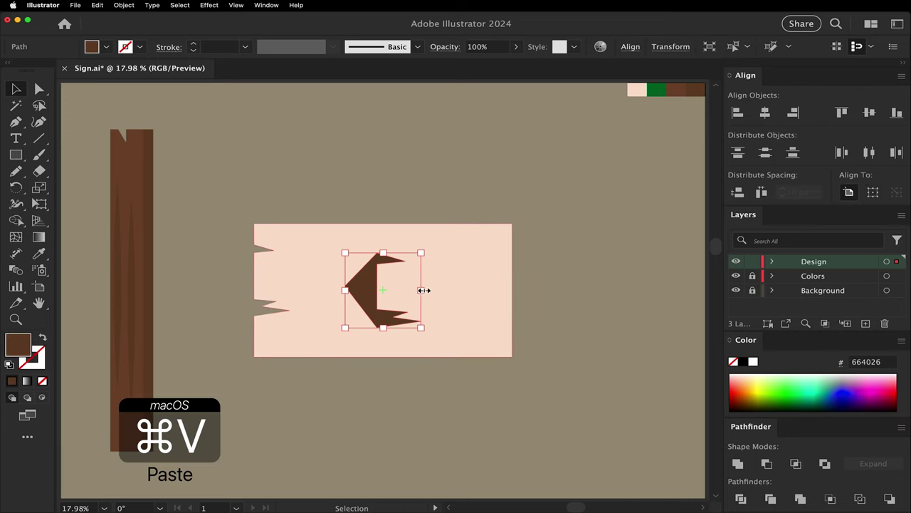
pyautogui.moveTo(424, 290); pyautogui.dragTo(307, 290)
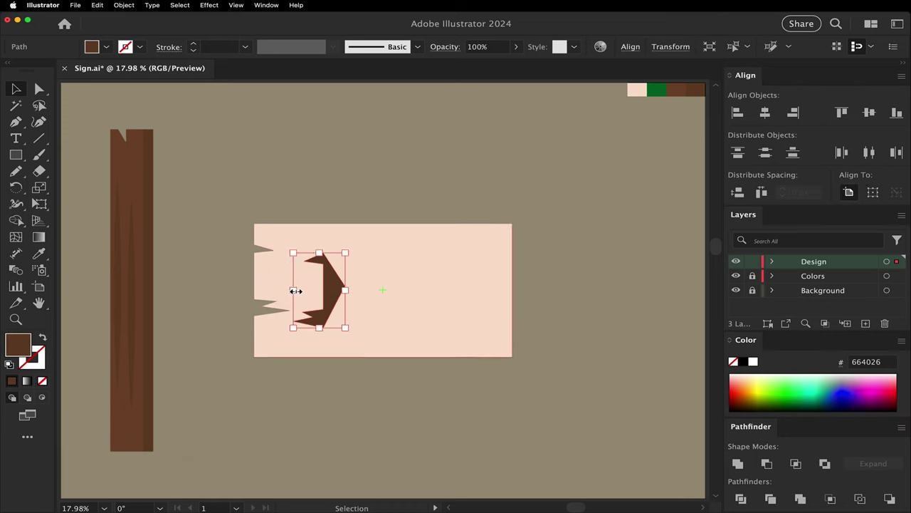
pyautogui.moveTo(328, 326); pyautogui.dragTo(325, 338)
pyautogui.moveTo(343, 281); pyautogui.dragTo(531, 282)
pyautogui.keyDown('shift'); pyautogui.click(460, 269); pyautogui.keyUp('shift')
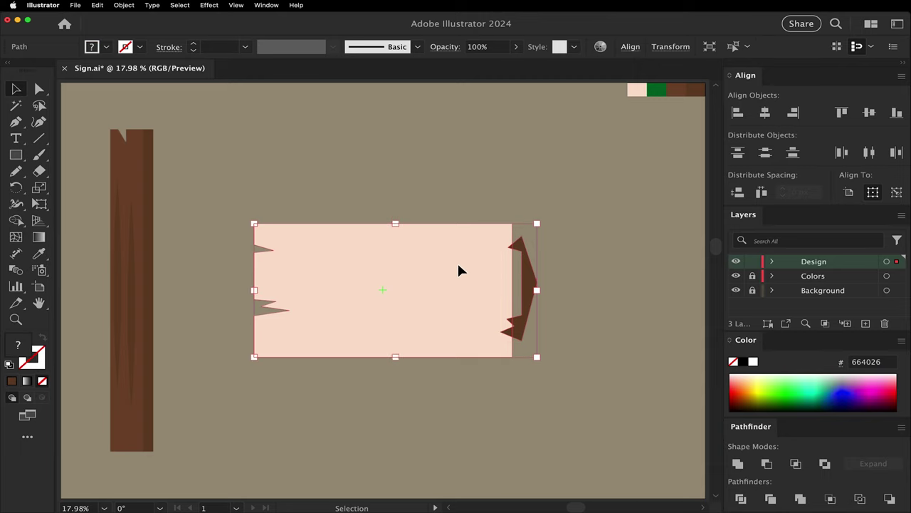
pyautogui.click(767, 463)
pyautogui.click(470, 431)
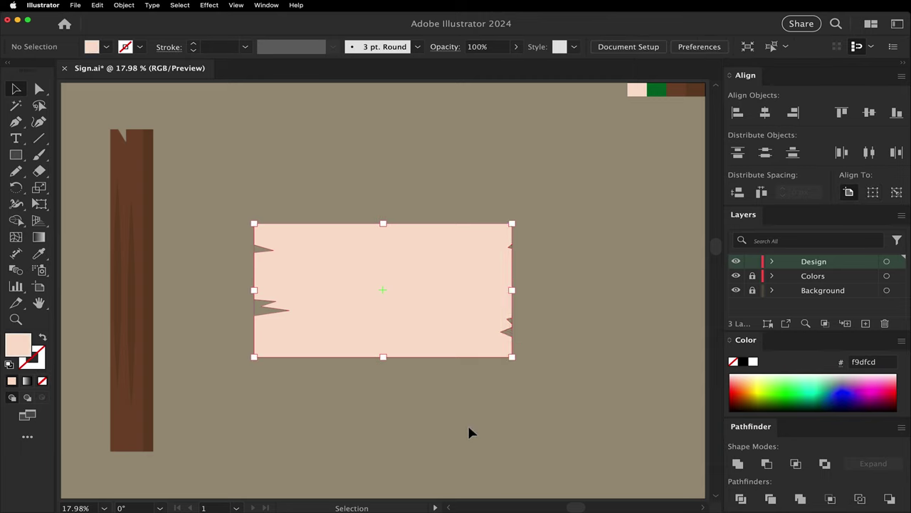
# Step: Draw a closed path with a curved top across the board's lower half
pyautogui.press('p')
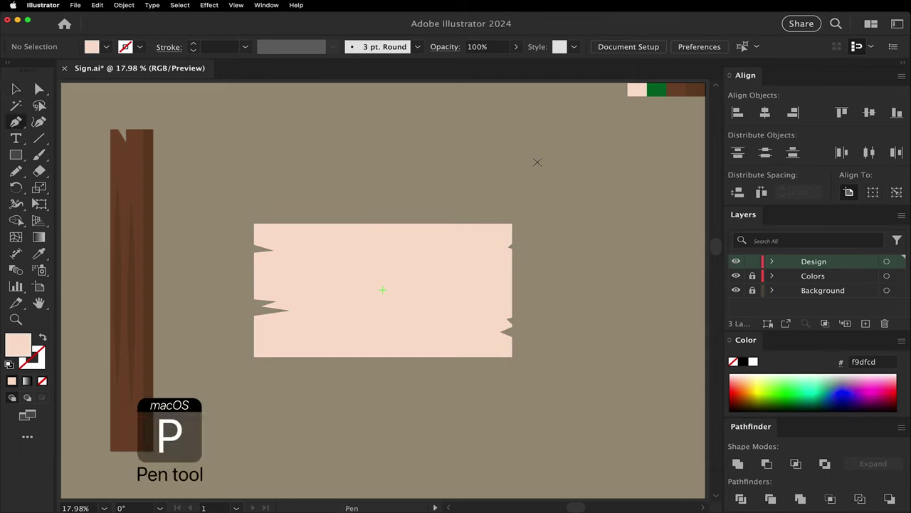
pyautogui.click(539, 178)
pyautogui.moveTo(451, 290); pyautogui.dragTo(413, 313)
pyautogui.moveTo(245, 304); pyautogui.dragTo(208, 294)
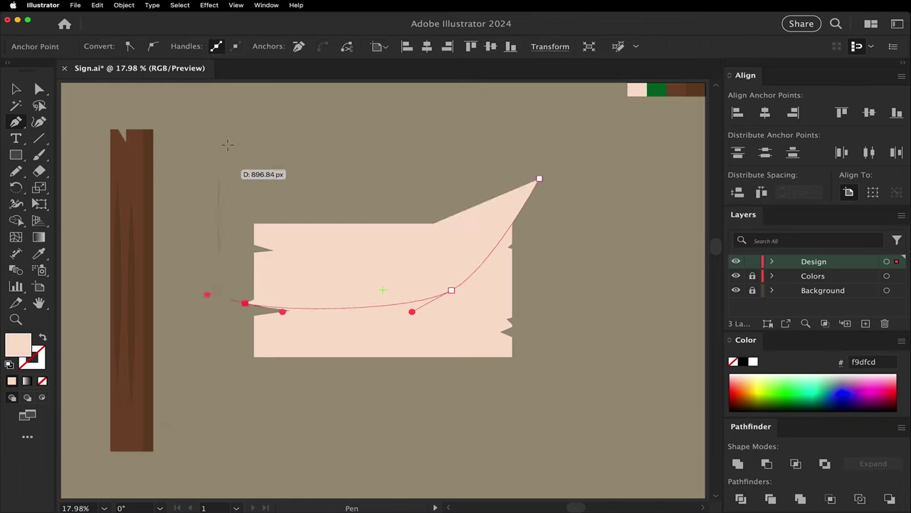
pyautogui.click(217, 410)
pyautogui.click(553, 410)
pyautogui.click(539, 178)
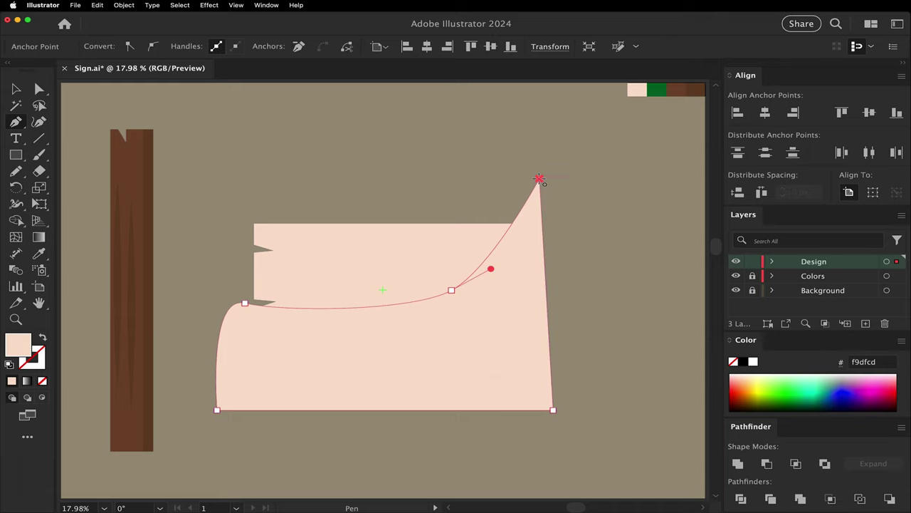
# Step: Fill the curved shape with black and select its Opacity field
pyautogui.press('i')
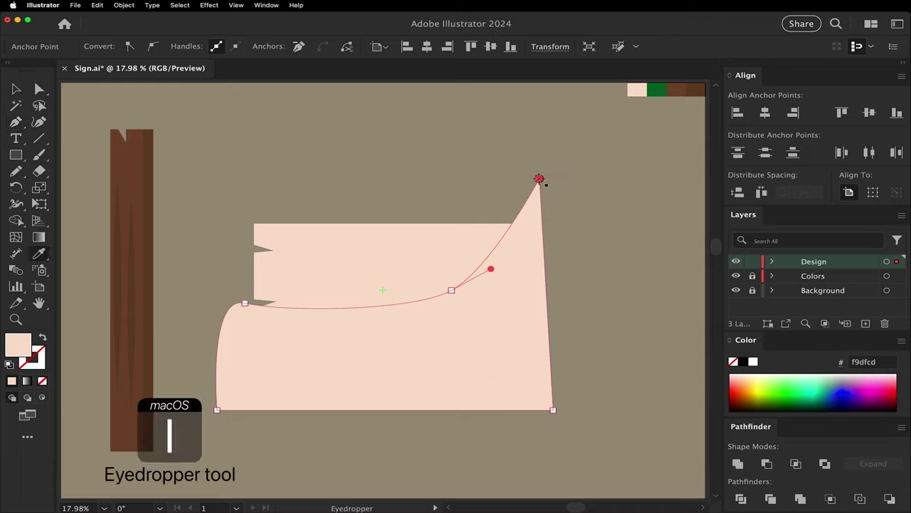
pyautogui.click(742, 362)
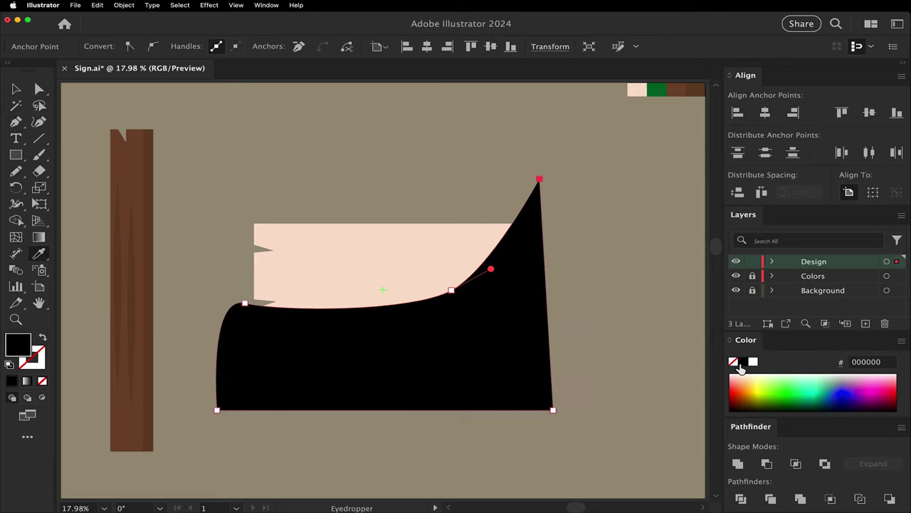
pyautogui.press('v')
pyautogui.click(506, 435)
pyautogui.click(502, 385)
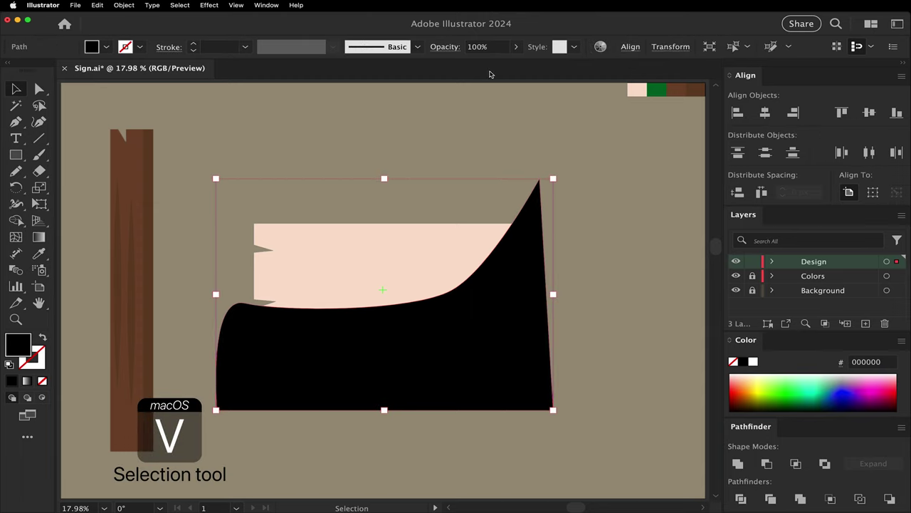
pyautogui.click(493, 48)
# Step: Set the black shape's opacity to 10%
pyautogui.write('10')
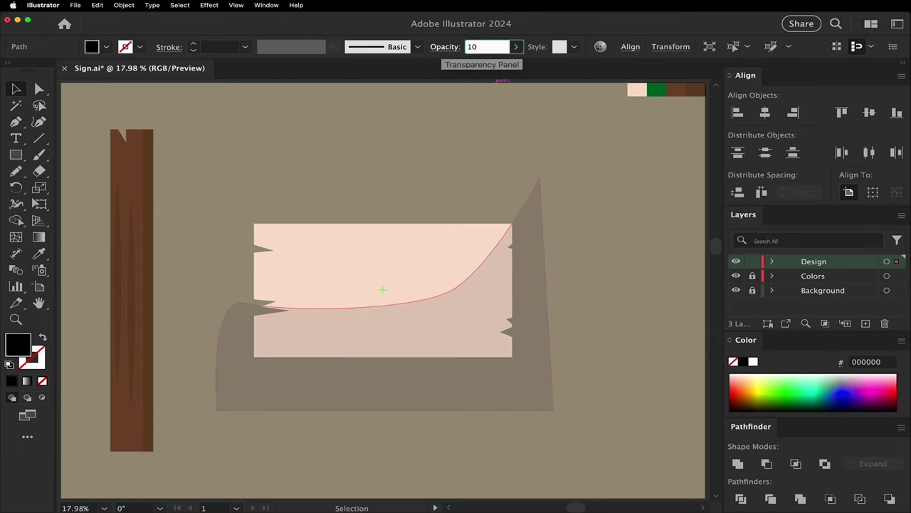
pyautogui.press('Return')
pyautogui.click(396, 132)
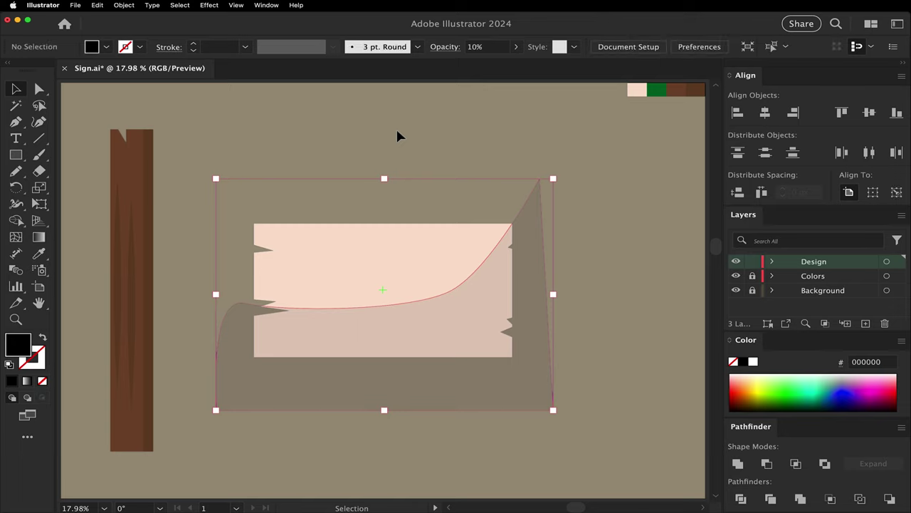
# Step: Delete the shadow's parts outside the board with the Shape Builder tool
pyautogui.click(494, 360)
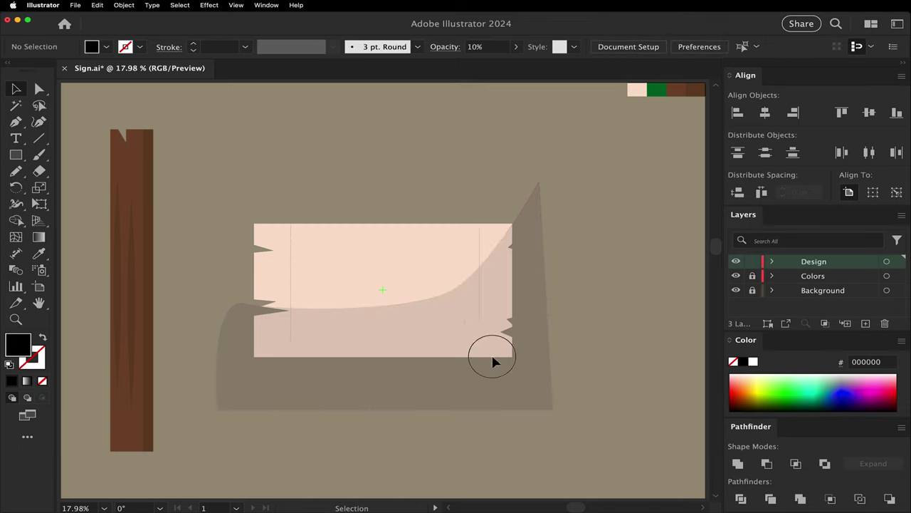
pyautogui.hotkey('shift', 'm')
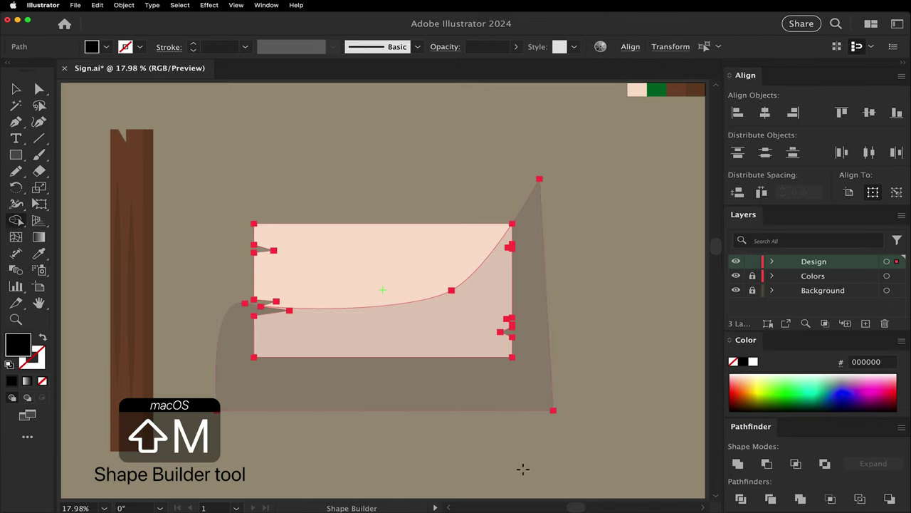
pyautogui.moveTo(522, 437)
pyautogui.mouseDown()
pyautogui.moveTo(530, 399)
pyautogui.moveTo(470, 389)
pyautogui.mouseUp()
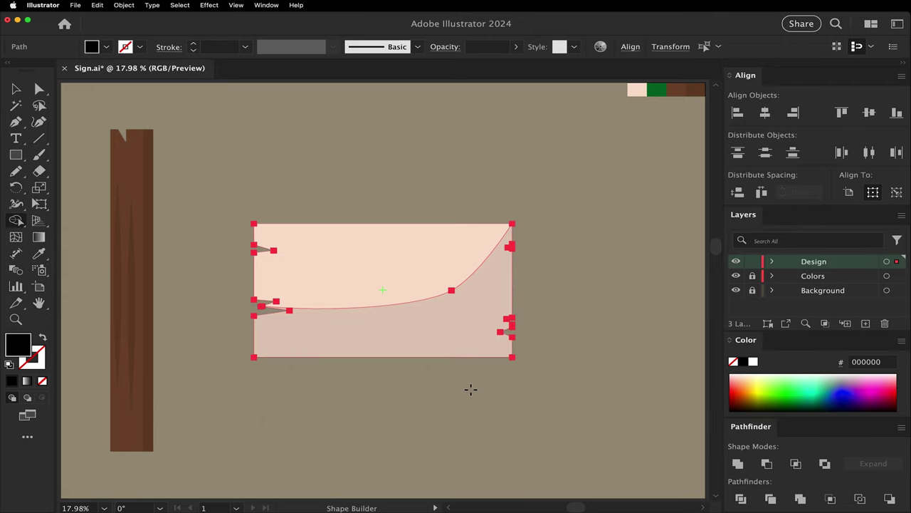
pyautogui.press('v')
pyautogui.click(466, 387)
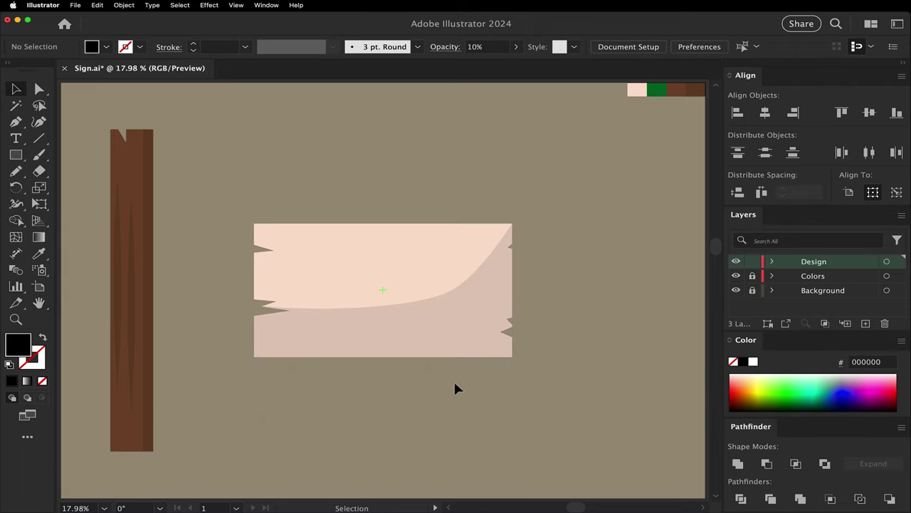
# Step: Type 'Welcome to' and 'Roswell' on two lines with tighter leading
pyautogui.click(16, 138)
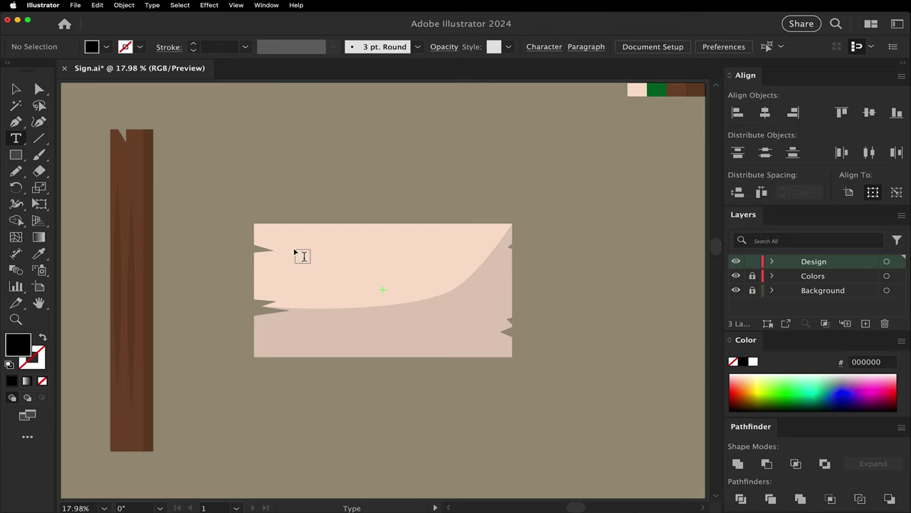
pyautogui.click(336, 266)
pyautogui.write('Welcom to')
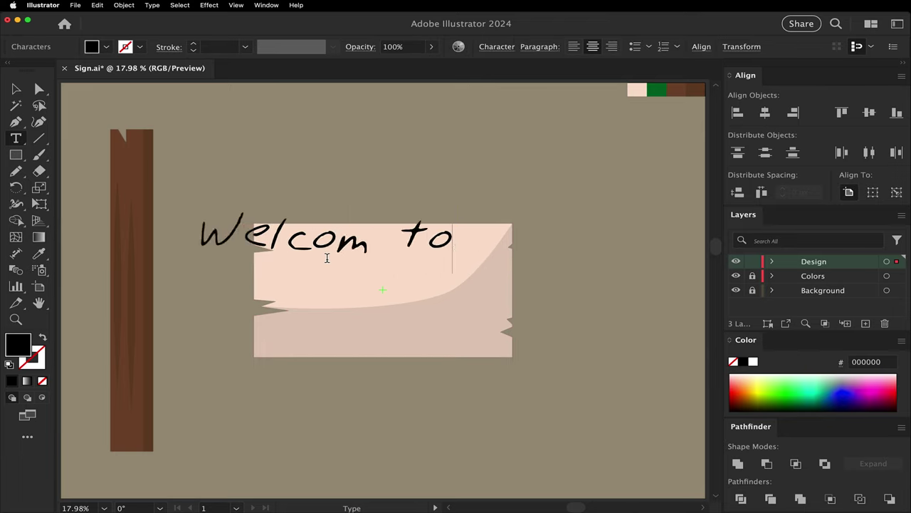
pyautogui.press('Return')
pyautogui.write('Roswell')
pyautogui.press('super+a')
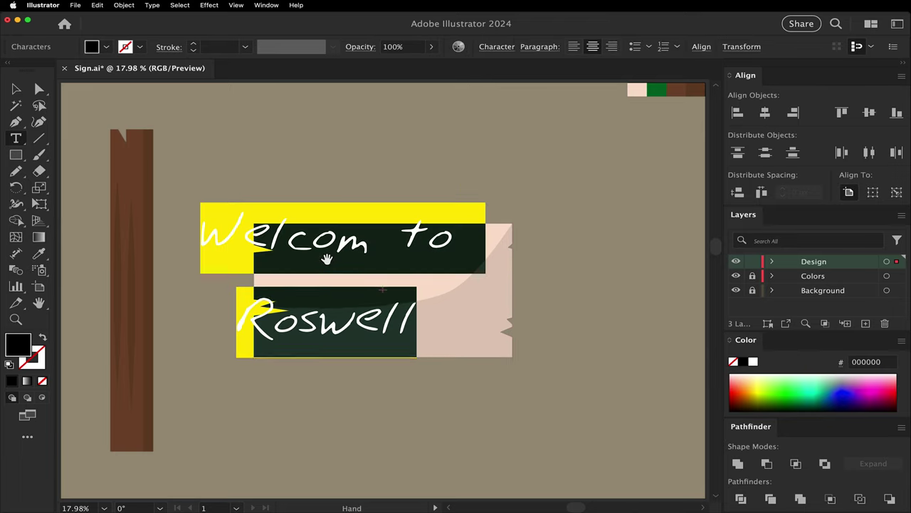
pyautogui.doubleClick(332, 303)
pyautogui.hotkey('alt', 'Up')
pyautogui.hotkey('alt', 'Up')
pyautogui.hotkey('alt', 'Up')
pyautogui.hotkey('alt', 'Up')
pyautogui.hotkey('alt', 'Up')
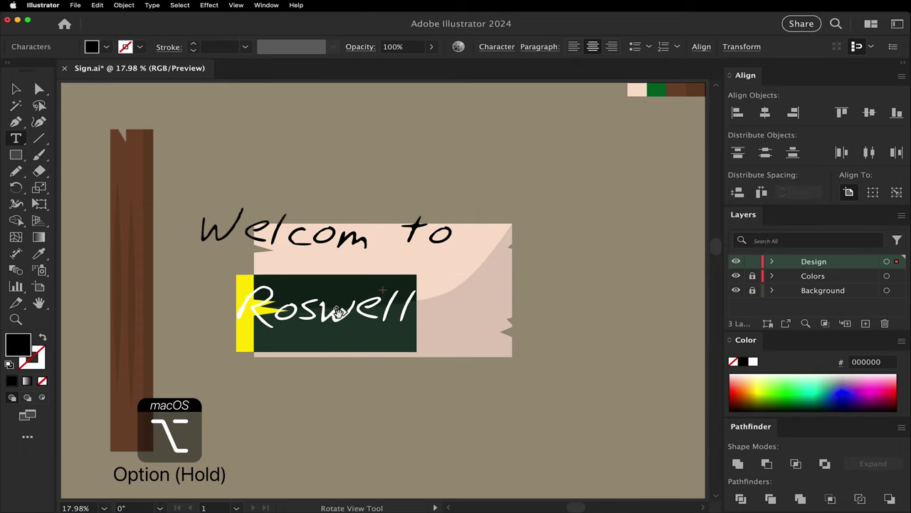
pyautogui.hotkey('alt', 'Up')
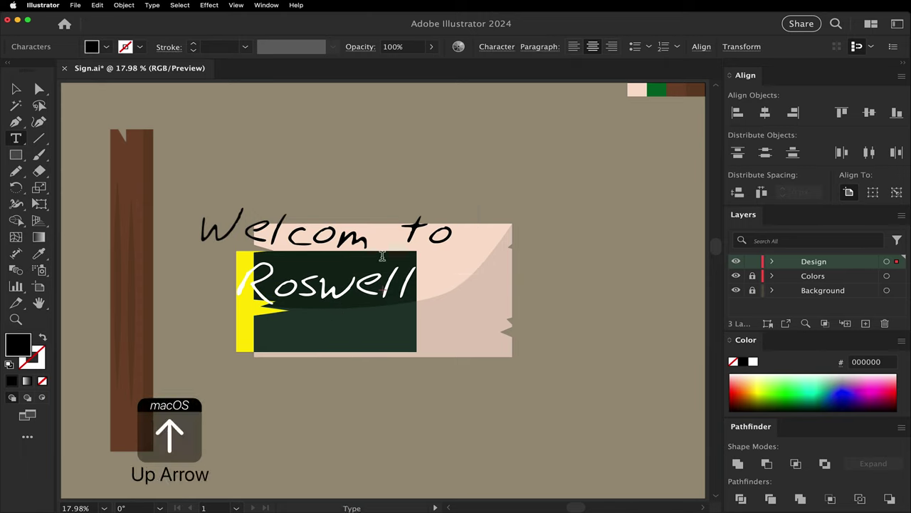
pyautogui.click(370, 242)
pyautogui.write('e')
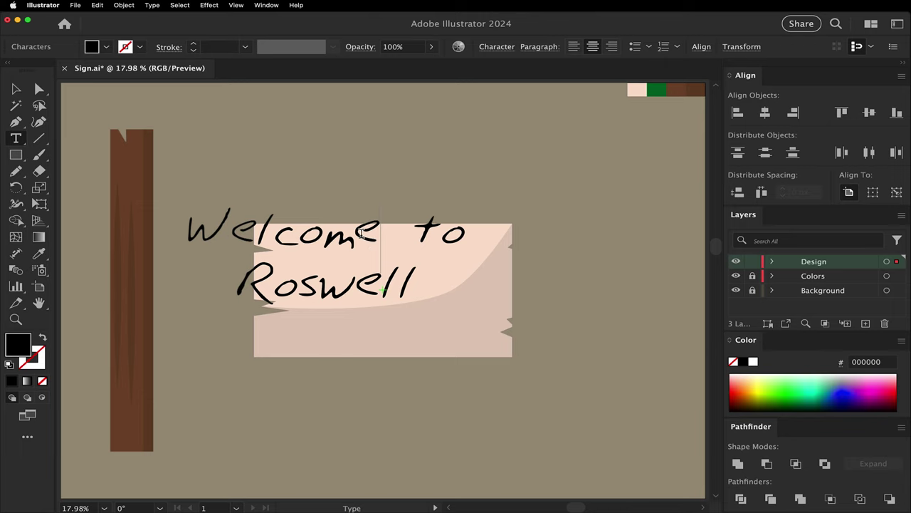
# Step: Reduce the 'Welcome to' line to 200 pt in the Character panel
pyautogui.tripleClick(350, 233)
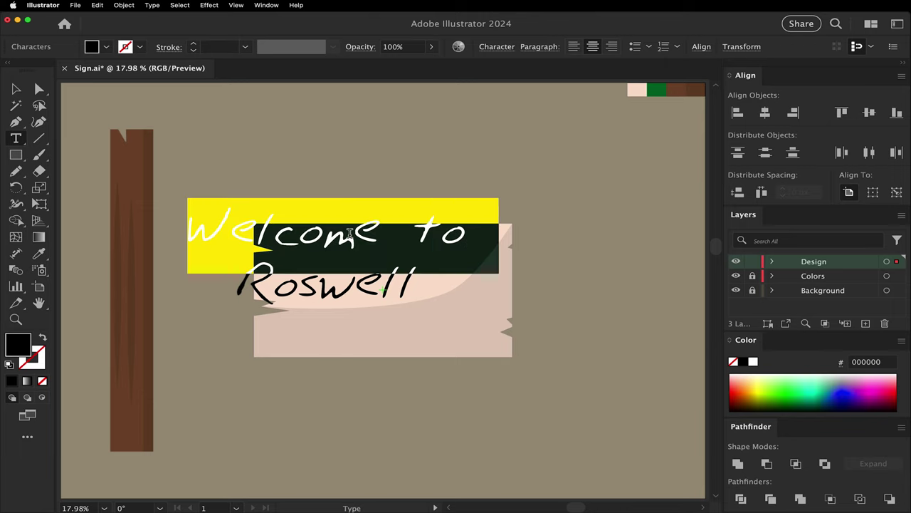
pyautogui.click(502, 51)
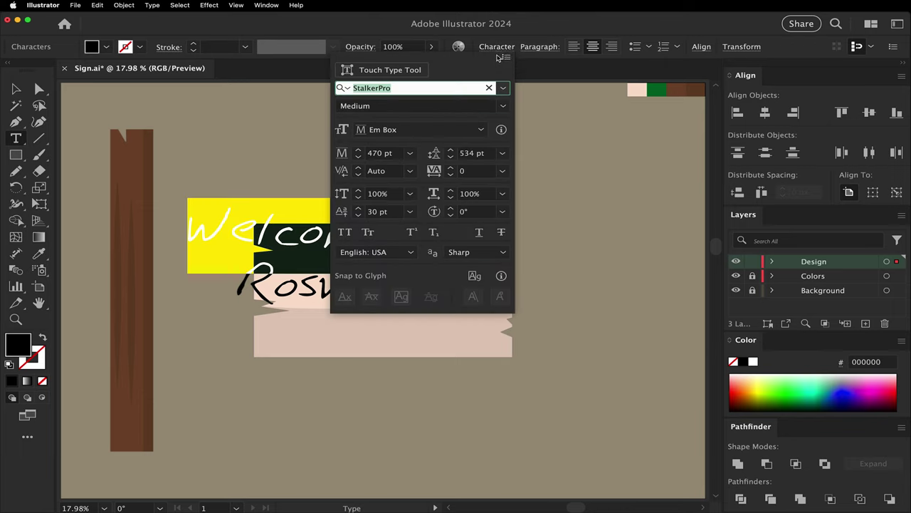
pyautogui.click(399, 154)
pyautogui.press('Down')
pyautogui.press('Down')
pyautogui.press('Down')
pyautogui.press('Down')
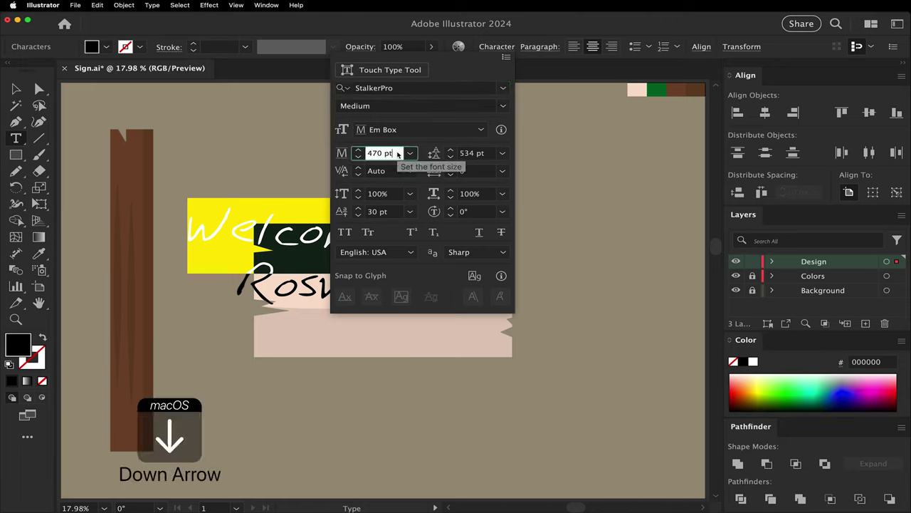
pyautogui.press('Down')
pyautogui.press('Down')
pyautogui.press('Down')
pyautogui.press('Down')
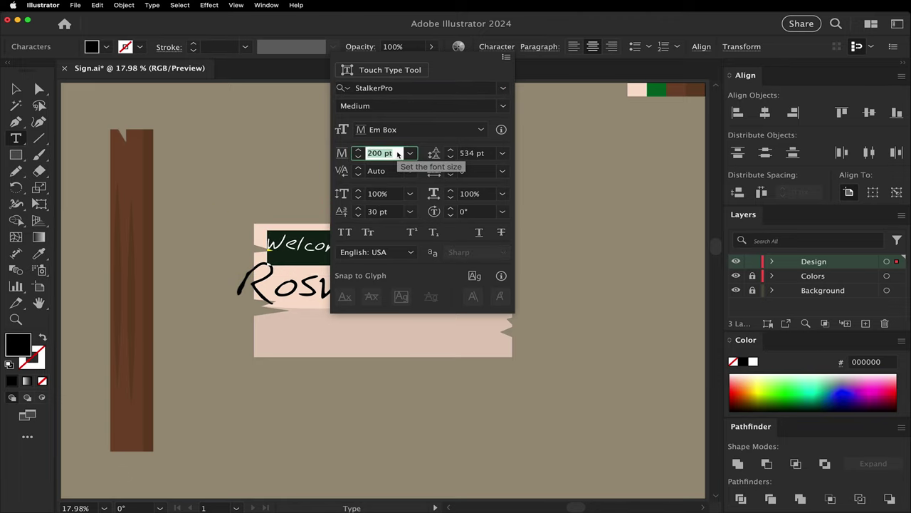
pyautogui.press('Return')
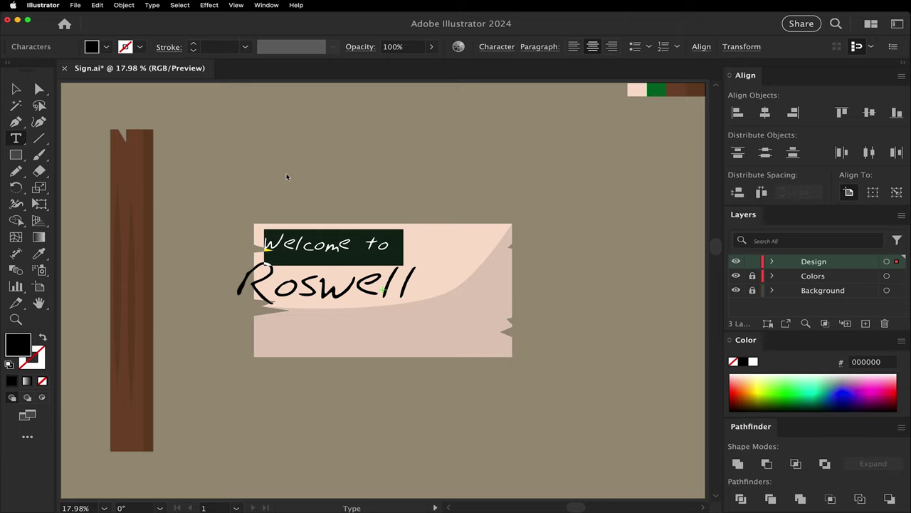
# Step: Move the 'Welcome to Roswell' lettering to the centre of the board
pyautogui.click(17, 90)
pyautogui.moveTo(393, 295); pyautogui.dragTo(447, 307)
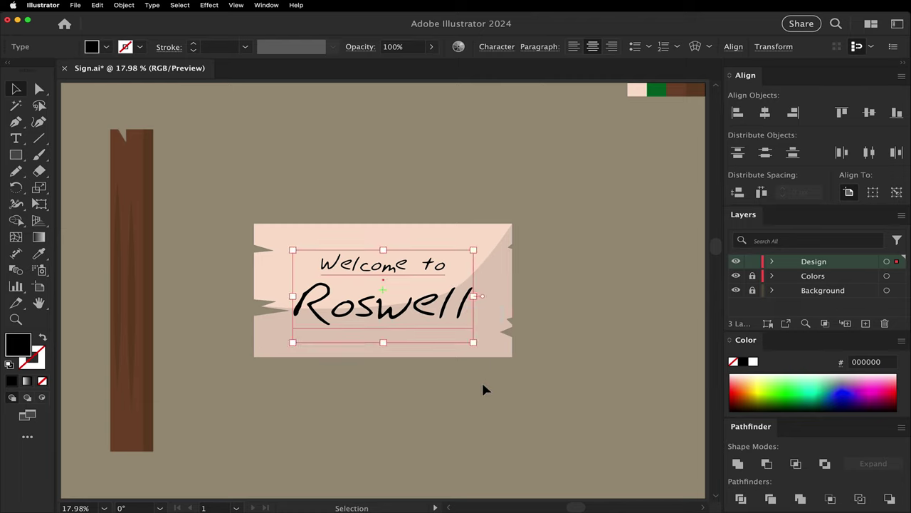
pyautogui.click(497, 191)
# Step: Group the board with its lettering and drag the bottom edge up slightly
pyautogui.moveTo(331, 381); pyautogui.dragTo(331, 376)
pyautogui.press('super+g')
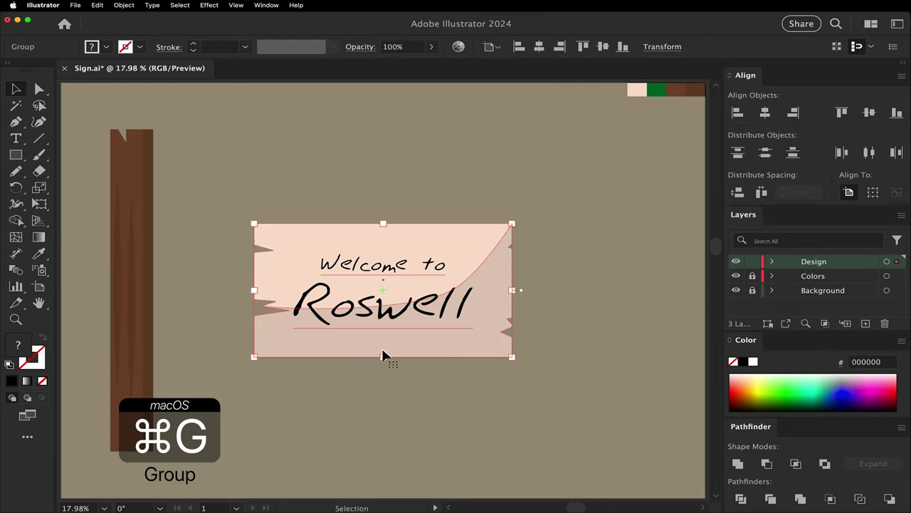
pyautogui.moveTo(383, 356); pyautogui.dragTo(383, 344)
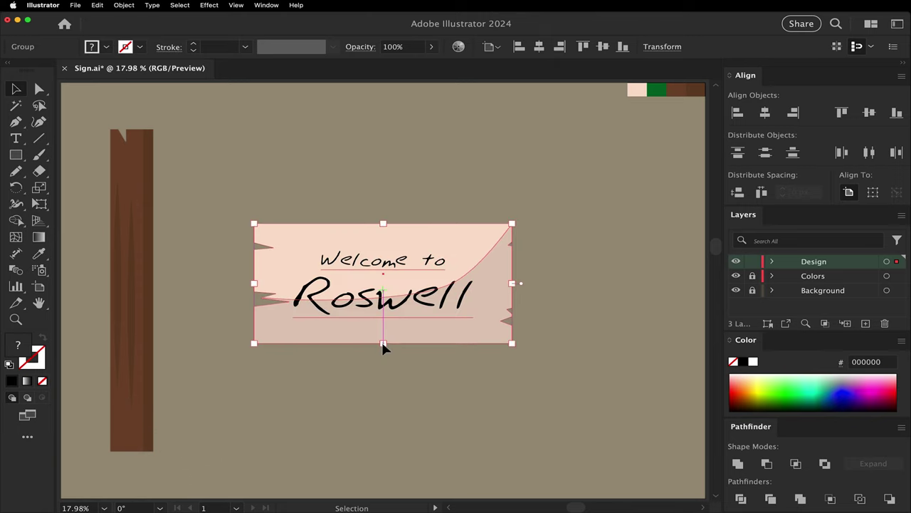
# Step: Narrow the post, raise the sign and tilt it about 3.4°, centring both horizontally
pyautogui.moveTo(128, 242); pyautogui.dragTo(390, 260)
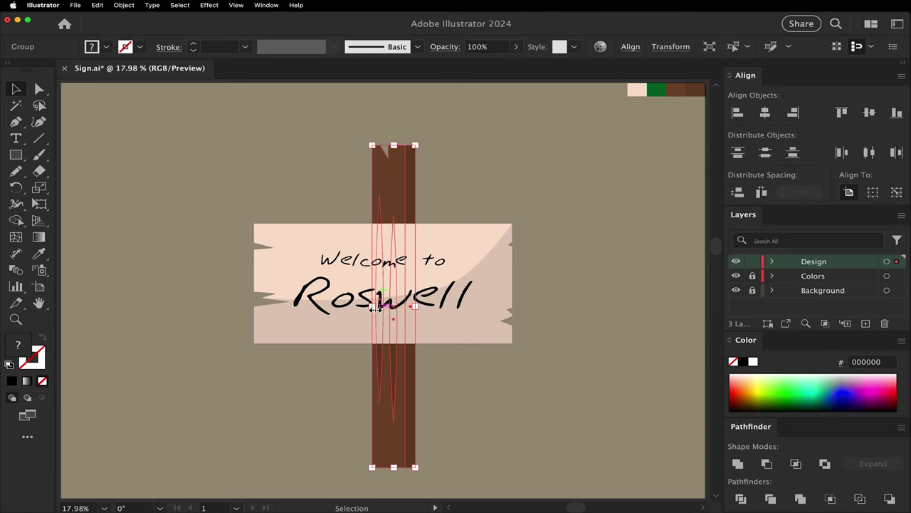
pyautogui.moveTo(373, 306); pyautogui.dragTo(386, 305)
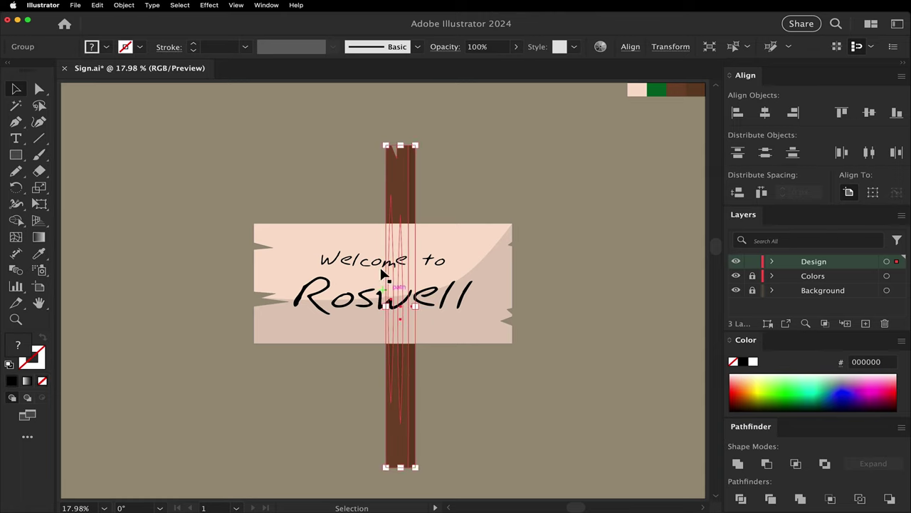
pyautogui.click(341, 232)
pyautogui.moveTo(316, 239); pyautogui.dragTo(326, 197)
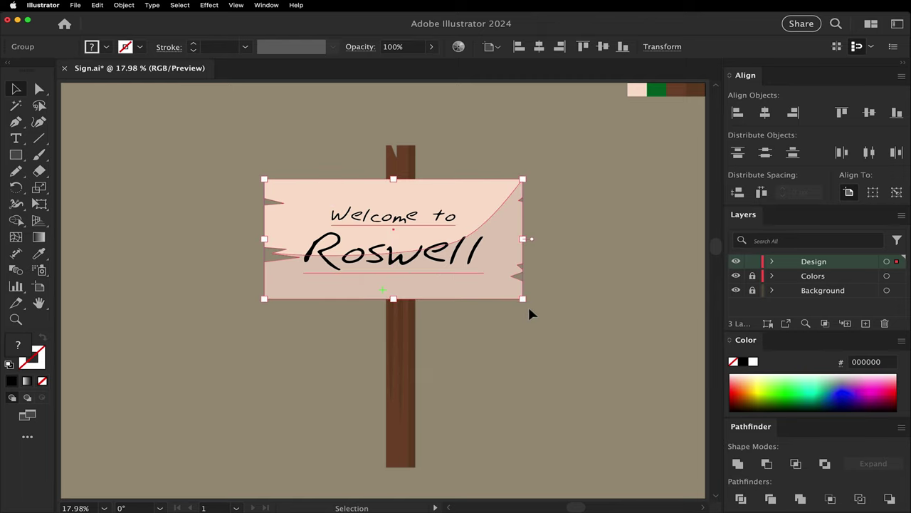
pyautogui.moveTo(526, 303); pyautogui.dragTo(535, 306)
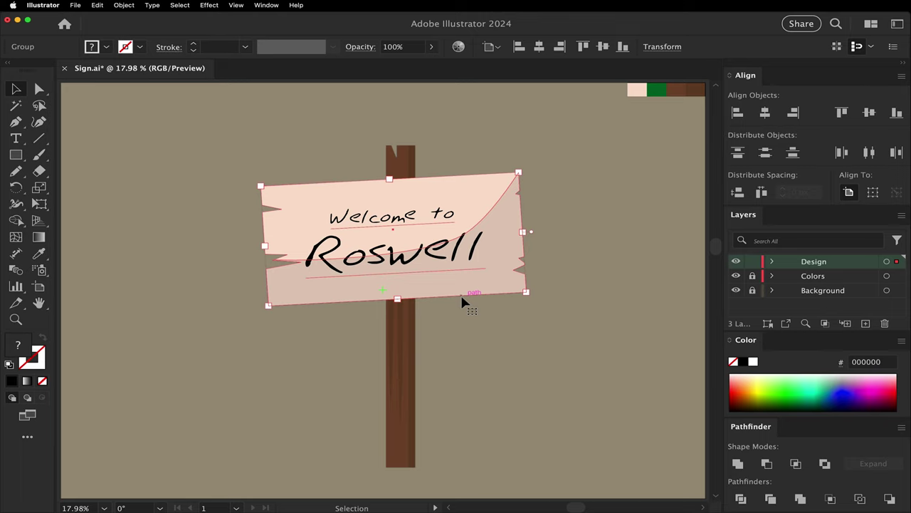
pyautogui.press('5')
pyautogui.click(404, 341)
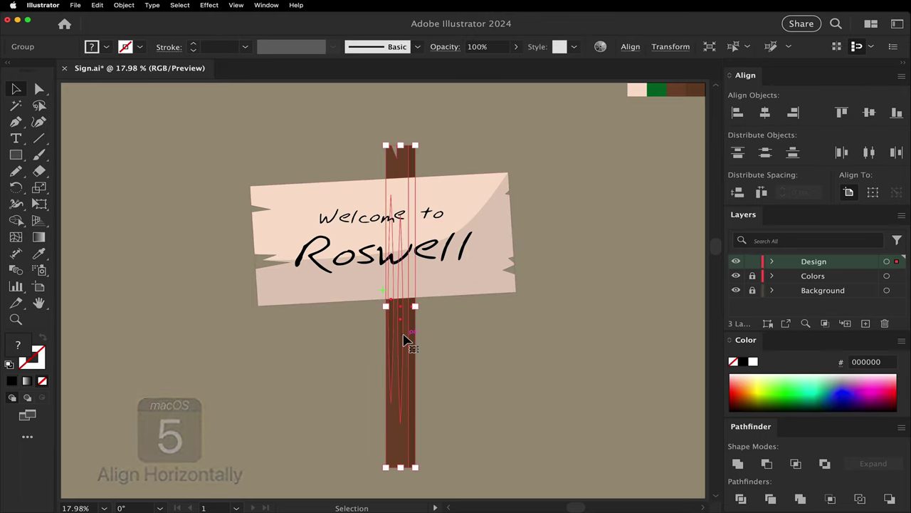
pyautogui.press('5')
pyautogui.click(404, 340)
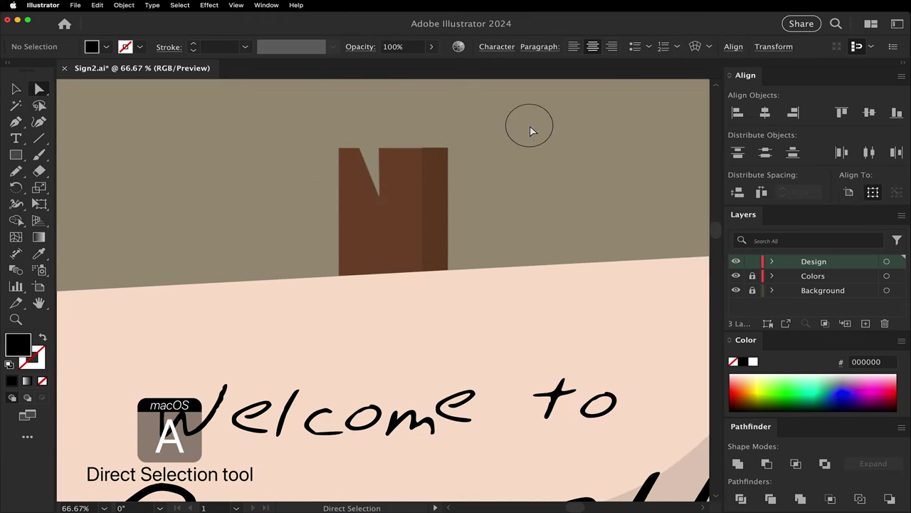
# Step: Round the post's top corners using the corner widgets
pyautogui.moveTo(531, 130); pyautogui.dragTo(313, 163)
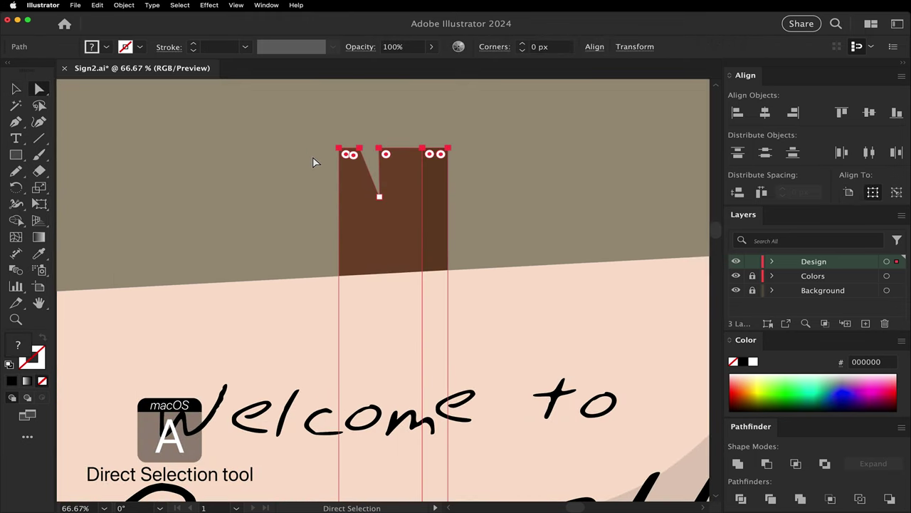
pyautogui.moveTo(432, 153); pyautogui.dragTo(437, 159)
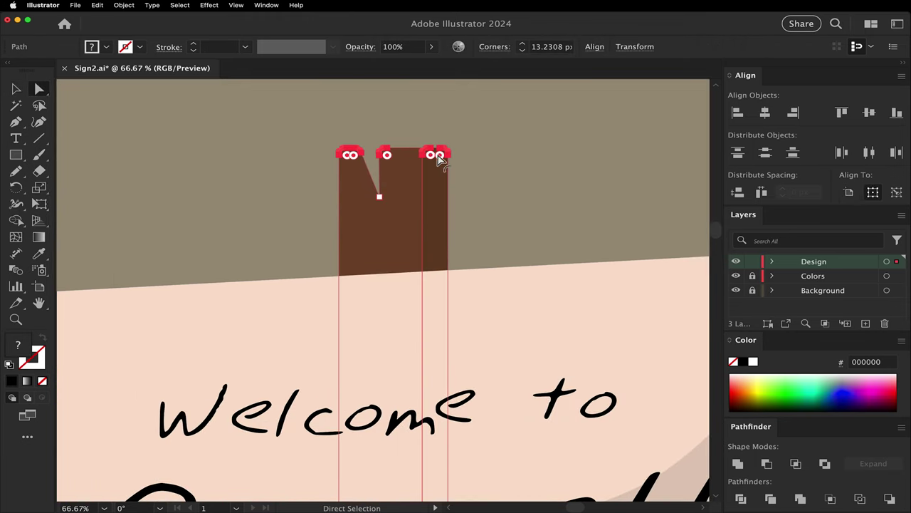
pyautogui.click(496, 163)
pyautogui.press('super+0')
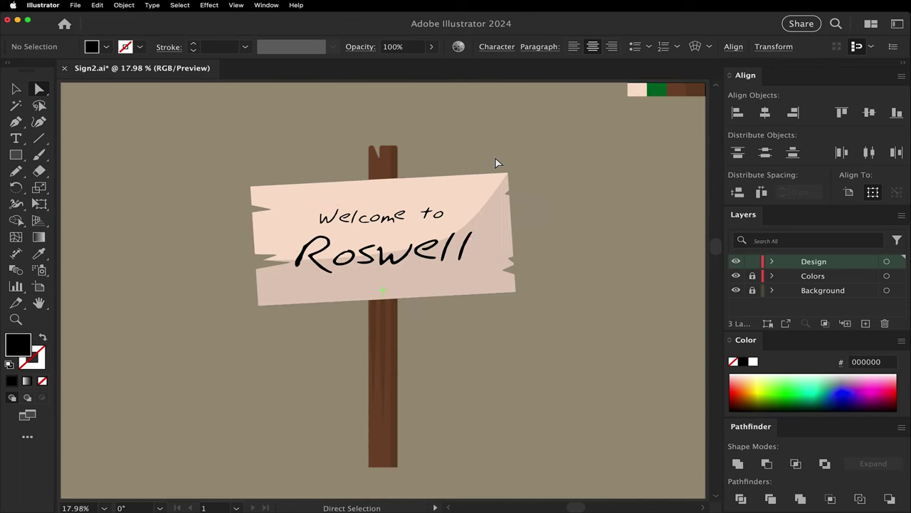
# Step: Group the board, lettering and post into one group and save the file
pyautogui.press('super+a')
pyautogui.press('super+g')
pyautogui.click(500, 140)
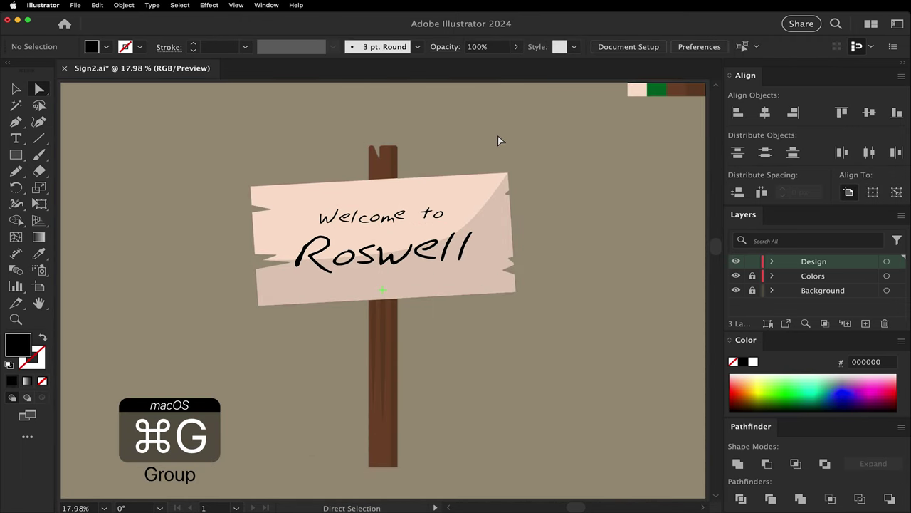
pyautogui.press('super+s')
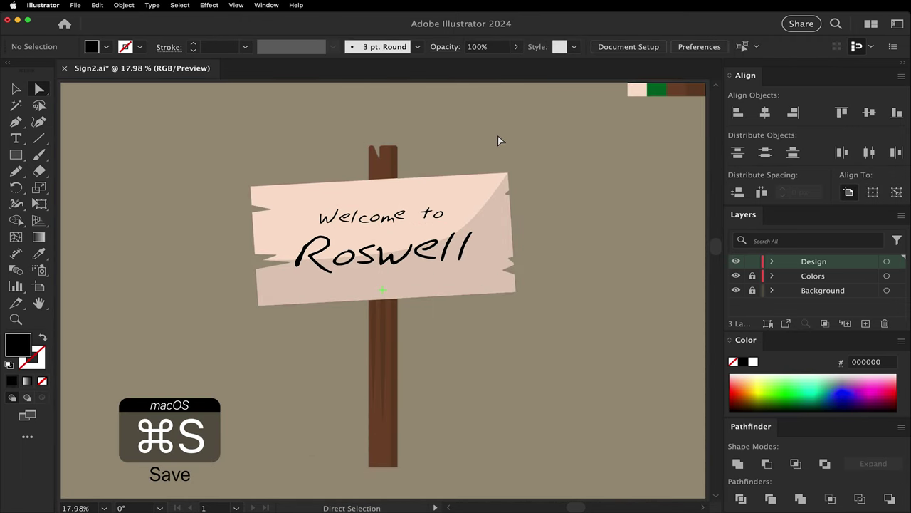